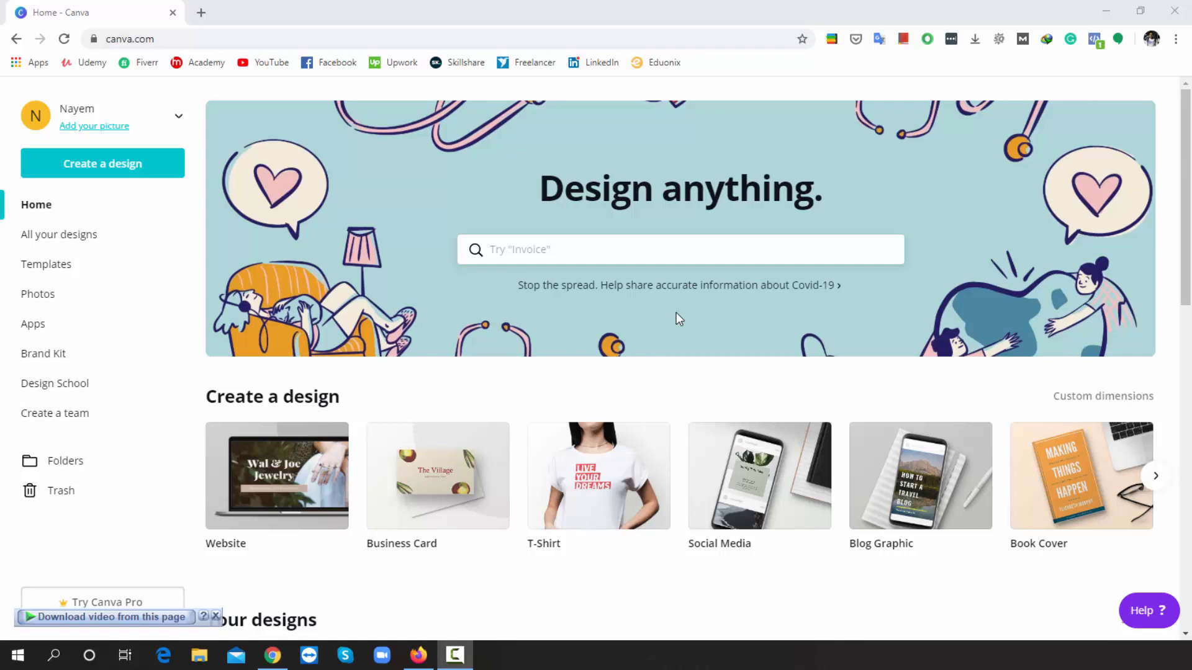
- Search for 'website', pick the 1350 × 650 px Website suggestion, and browse to the Astraeus Gym template
{"action": "left_click", "coordinate": [575, 256]}
{"action": "type", "text": "w"}
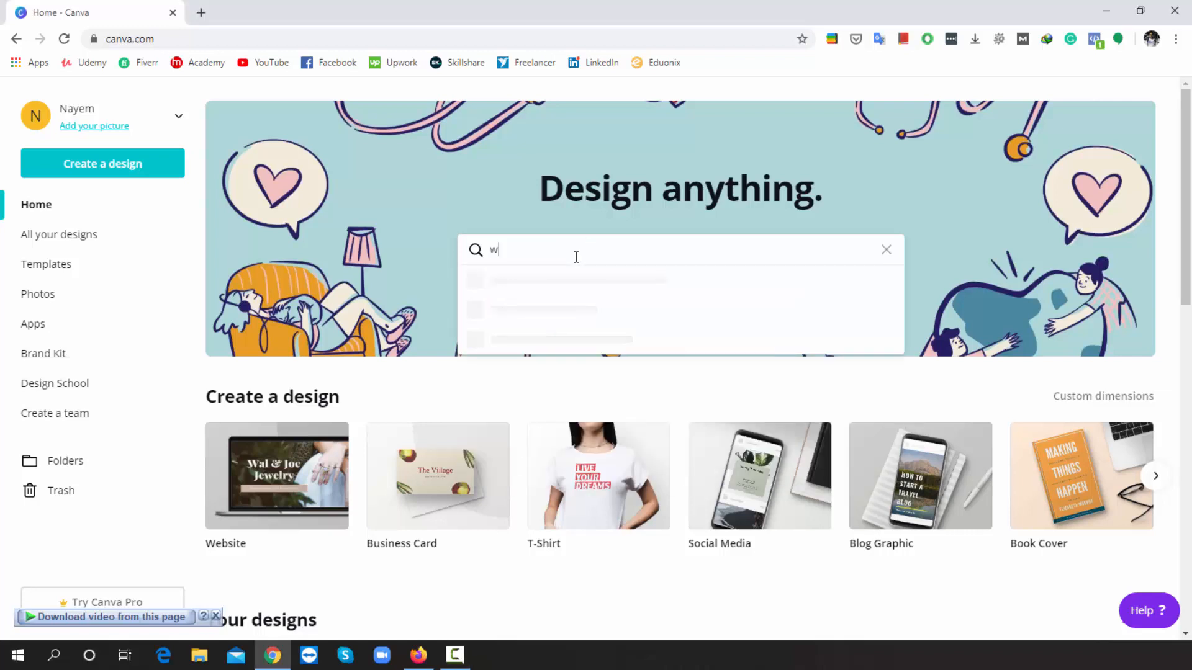
{"action": "type", "text": "ebsite"}
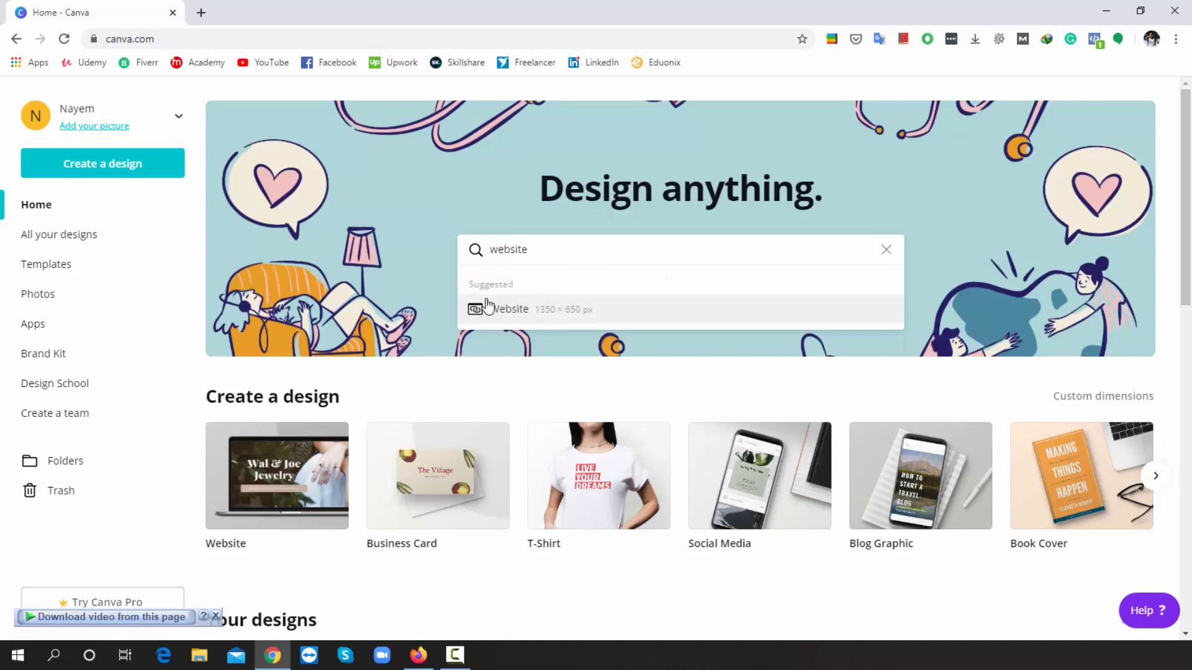
{"action": "left_click", "coordinate": [512, 309]}
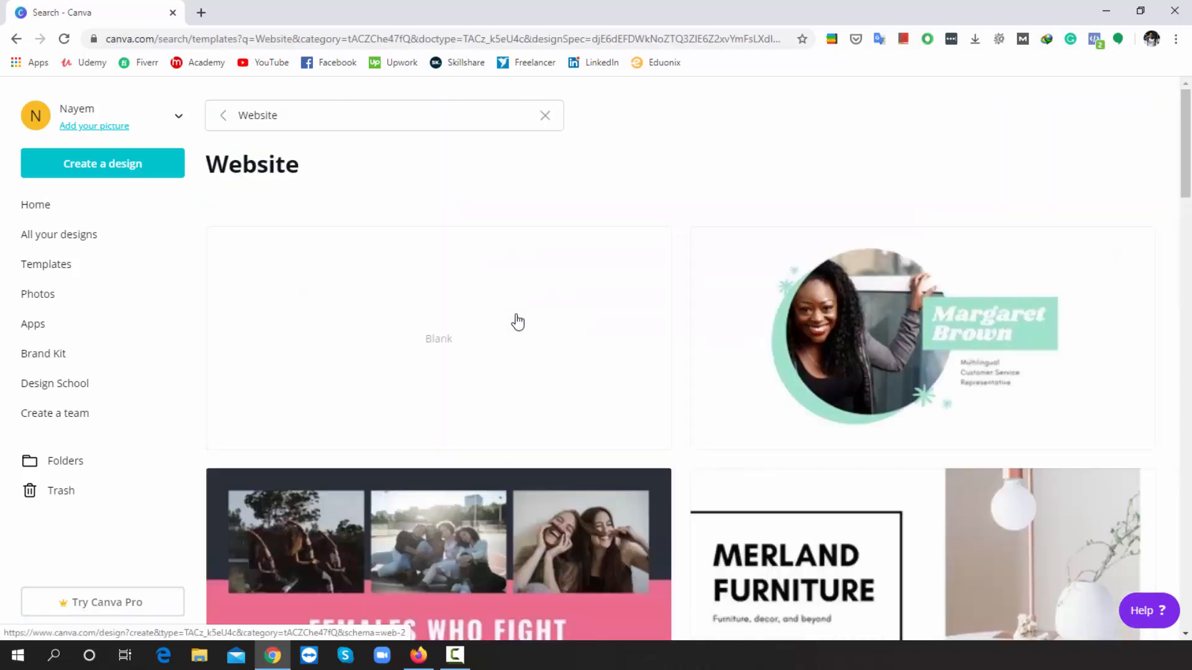
{"action": "scroll", "coordinate": [517, 323], "scroll_direction": "down", "scroll_amount": 12}
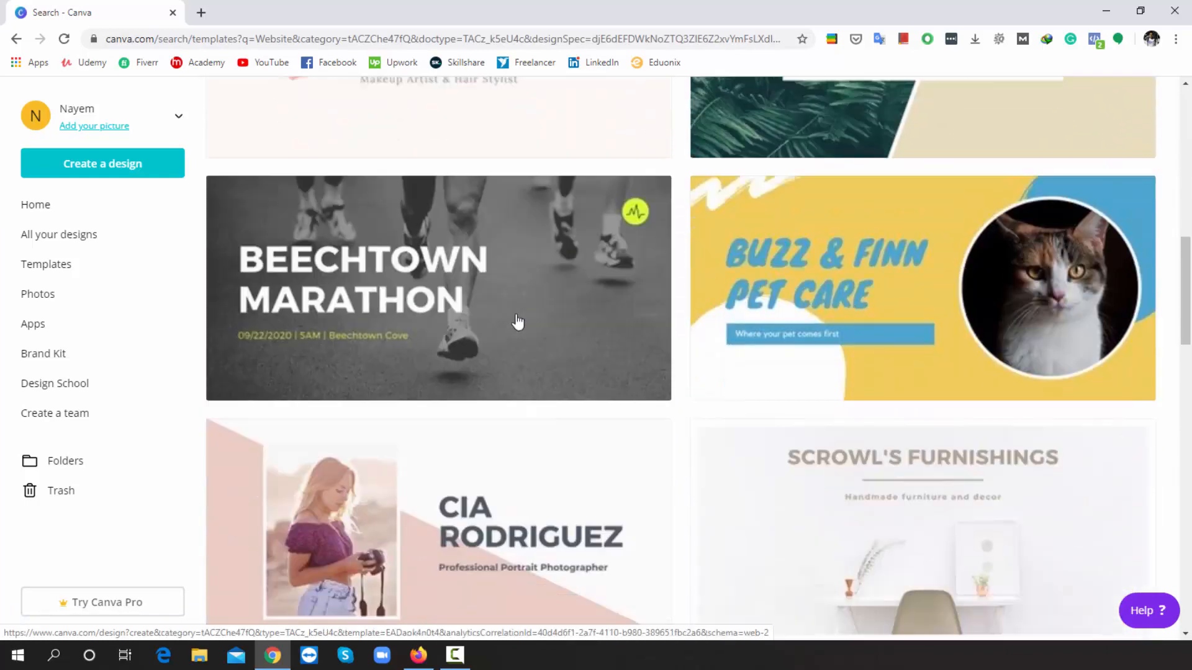
{"action": "scroll", "coordinate": [518, 322], "scroll_direction": "down", "scroll_amount": 10}
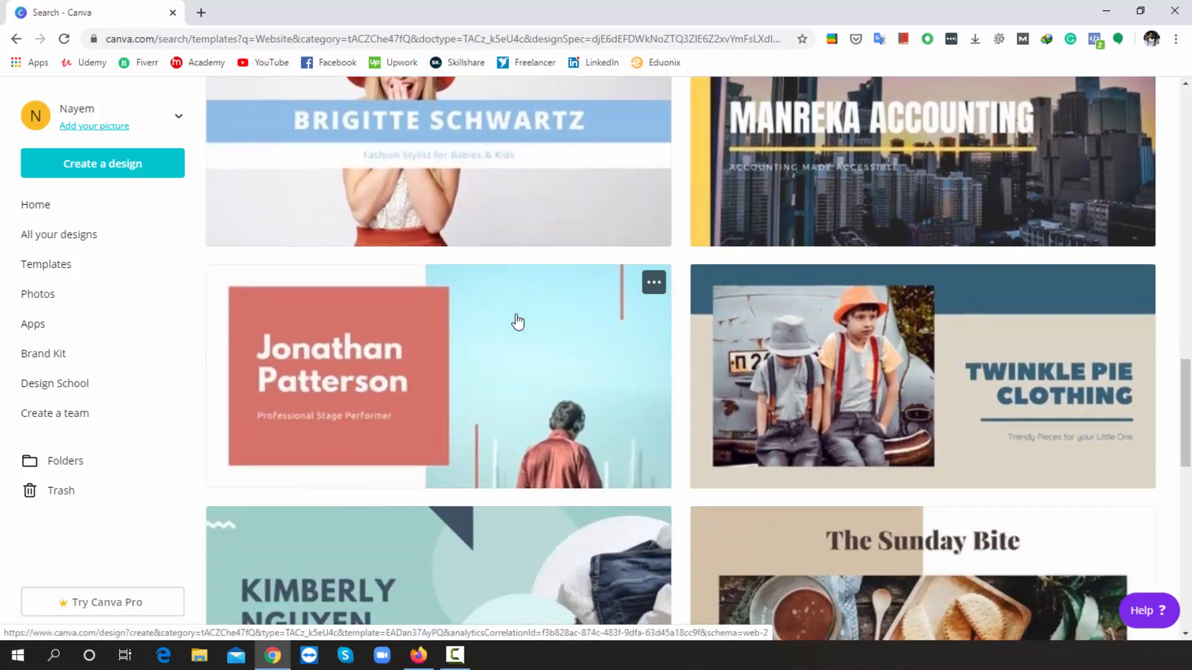
{"action": "scroll", "coordinate": [517, 322], "scroll_direction": "down", "scroll_amount": 17}
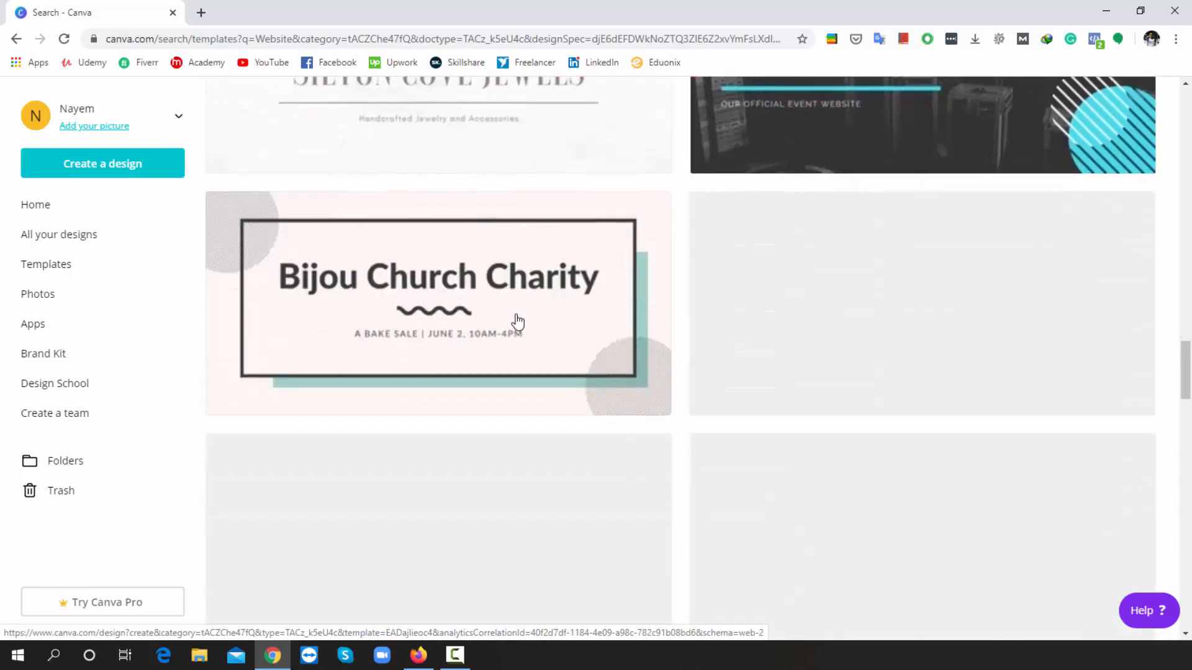
{"action": "scroll", "coordinate": [518, 322], "scroll_direction": "up", "scroll_amount": 11}
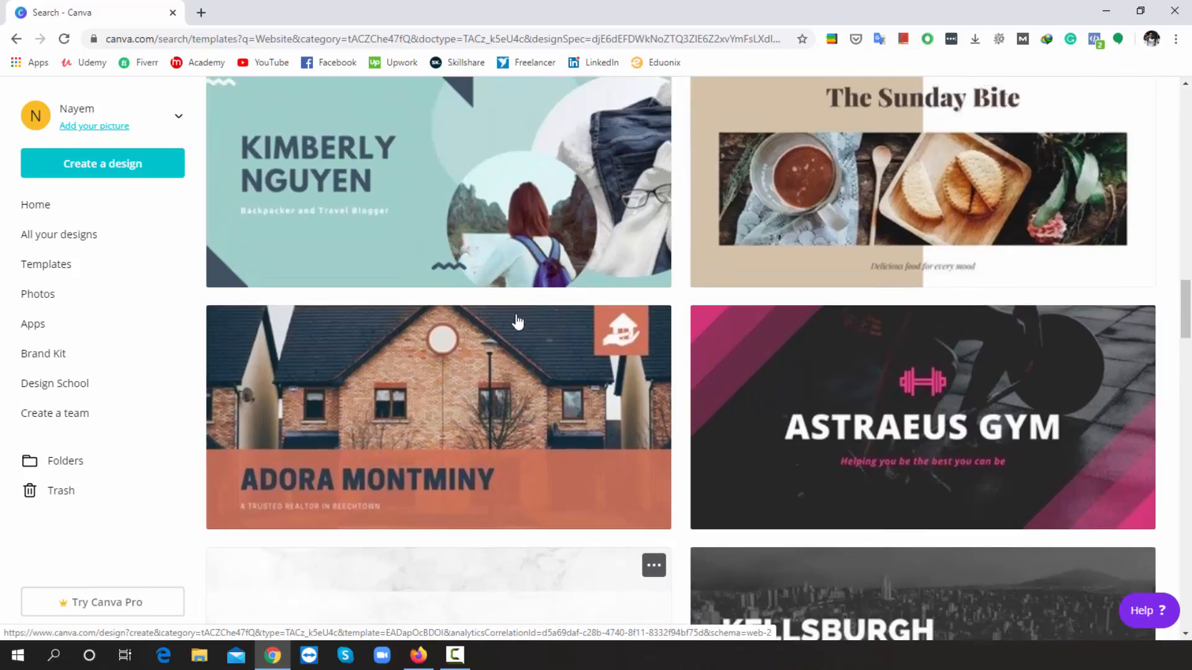
{"action": "scroll", "coordinate": [518, 322], "scroll_direction": "up", "scroll_amount": 1}
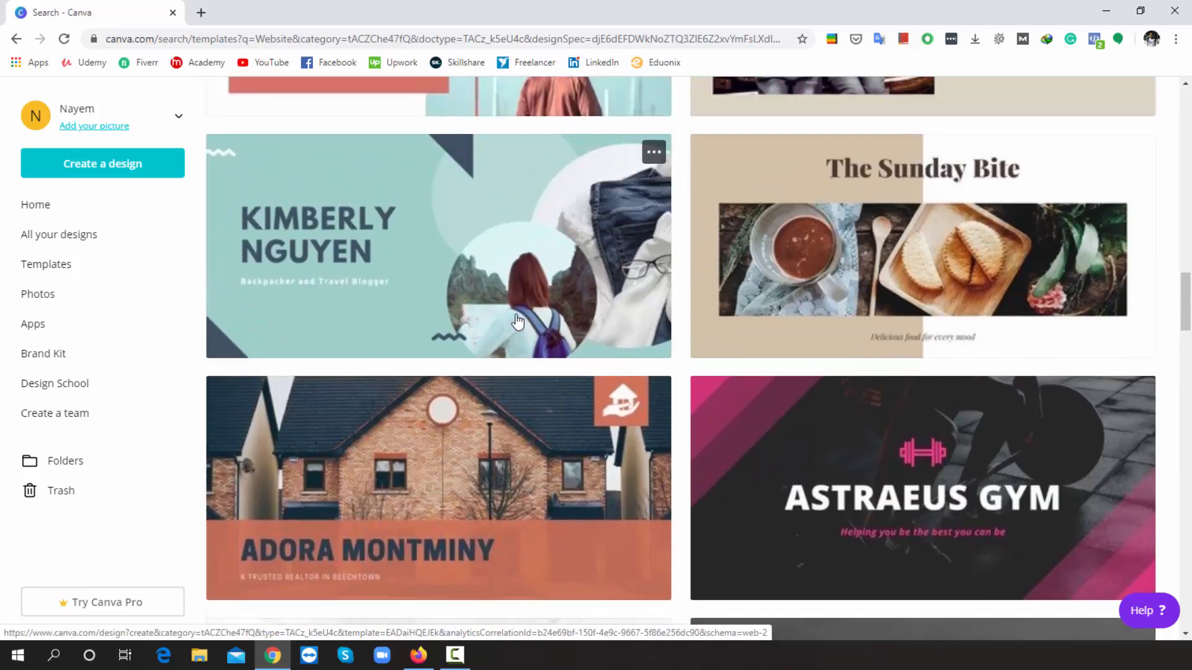
- Open the pink Astraeus Gym template and look through its five pages
{"action": "left_click", "coordinate": [860, 484]}
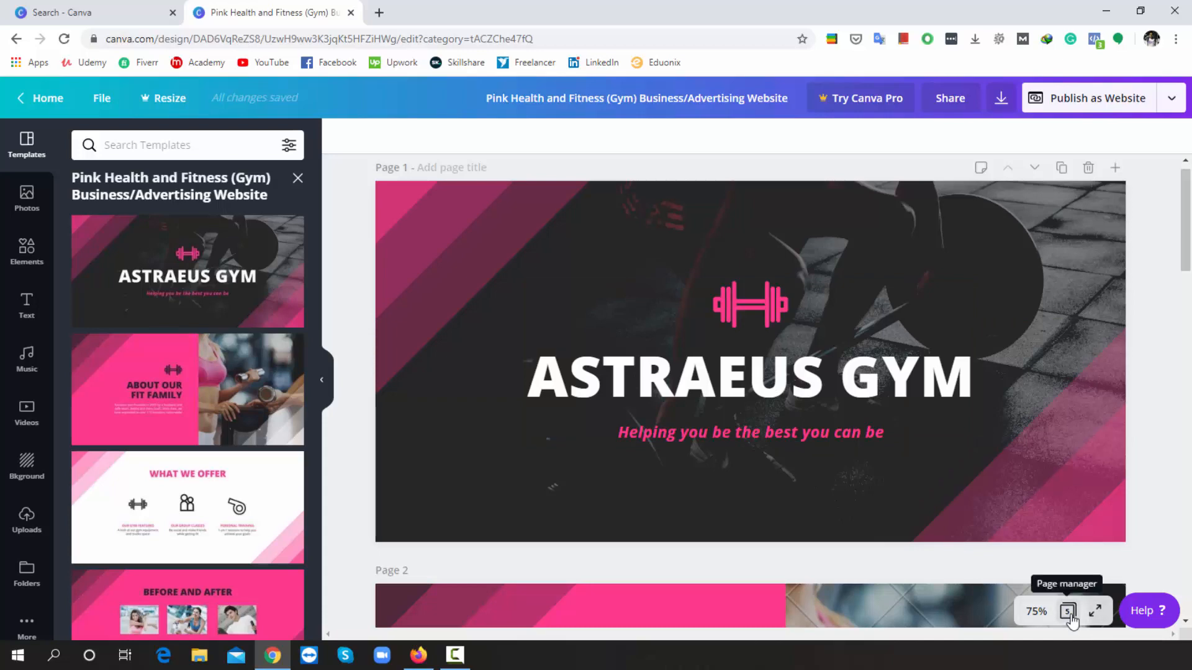
{"action": "scroll", "coordinate": [729, 450], "scroll_direction": "down", "scroll_amount": 20}
{"action": "scroll", "coordinate": [729, 457], "scroll_direction": "down", "scroll_amount": 3}
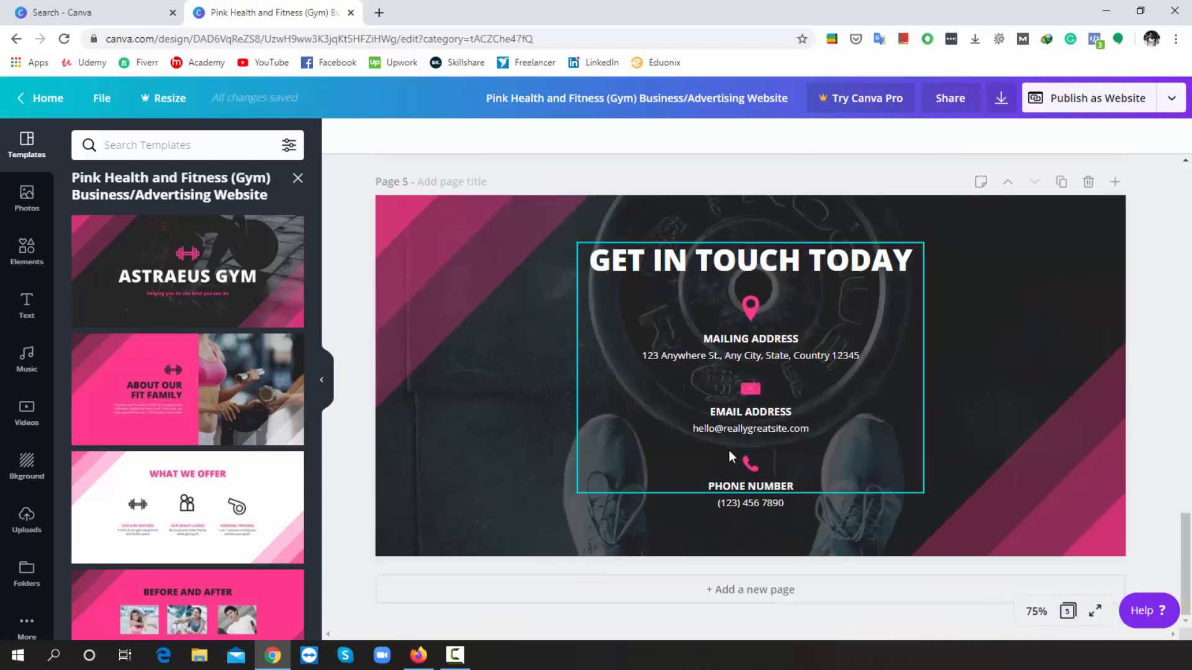
{"action": "scroll", "coordinate": [728, 457], "scroll_direction": "up", "scroll_amount": 10}
{"action": "scroll", "coordinate": [729, 453], "scroll_direction": "up", "scroll_amount": 10}
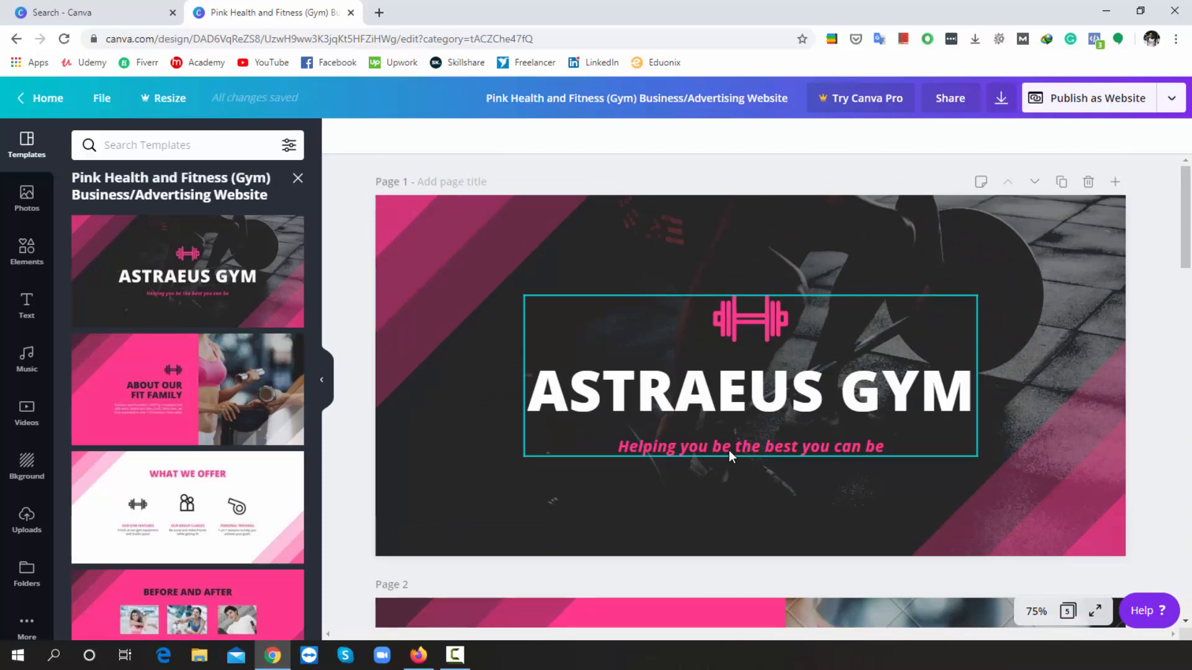
- Replace 'ASTRAEUS' with 'KING' in the Page 1 title so it reads KING GYM
{"action": "left_click", "coordinate": [817, 398]}
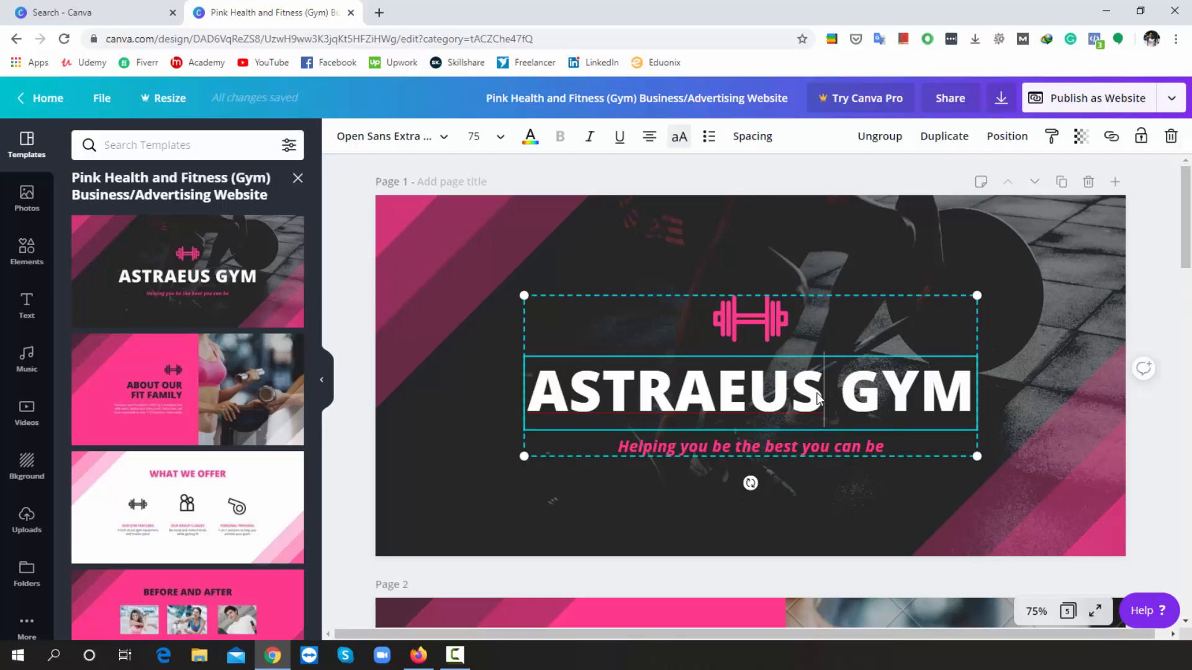
{"action": "left_click", "coordinate": [817, 398]}
{"action": "key", "text": "BackSpace"}
{"action": "key", "text": "BackSpace"}
{"action": "key", "text": "BackSpace"}
{"action": "key", "text": "BackSpace"}
{"action": "key", "text": "BackSpace"}
{"action": "key", "text": "BackSpace"}
{"action": "key", "text": "BackSpace"}
{"action": "key", "text": "BackSpace"}
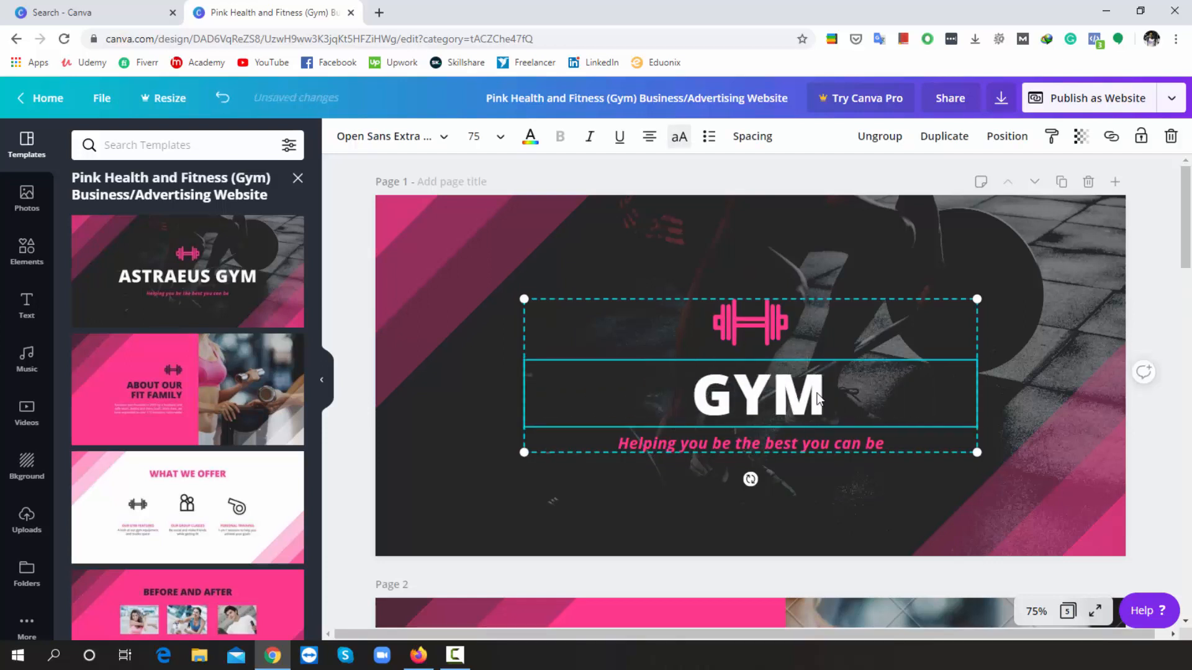
{"action": "type", "text": "KING"}
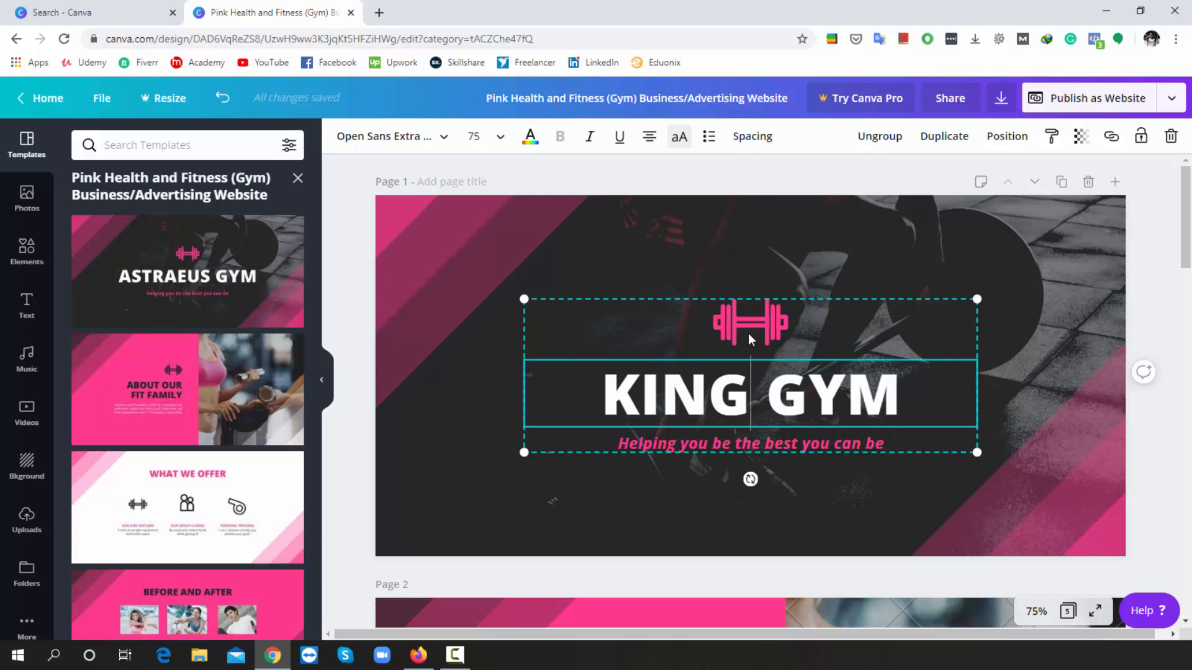
{"action": "scroll", "coordinate": [754, 371], "scroll_direction": "down", "scroll_amount": 5}
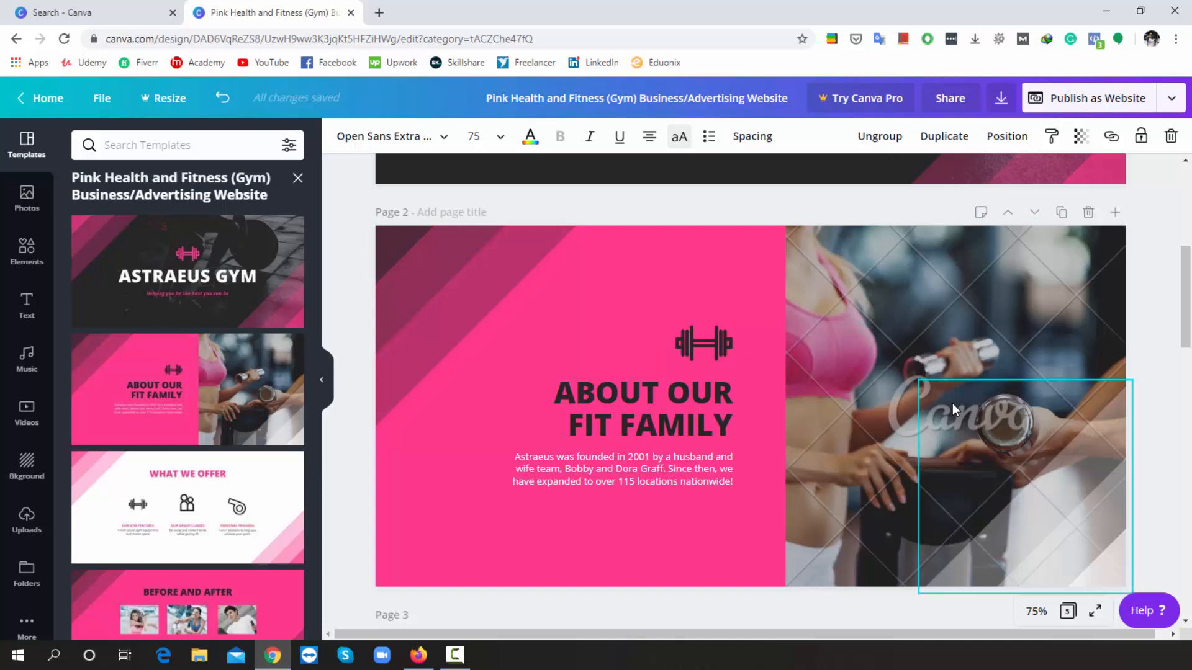
- Delete the Page 2 workout photo and search the Pexels library for 'gym' photos
{"action": "left_click", "coordinate": [955, 363]}
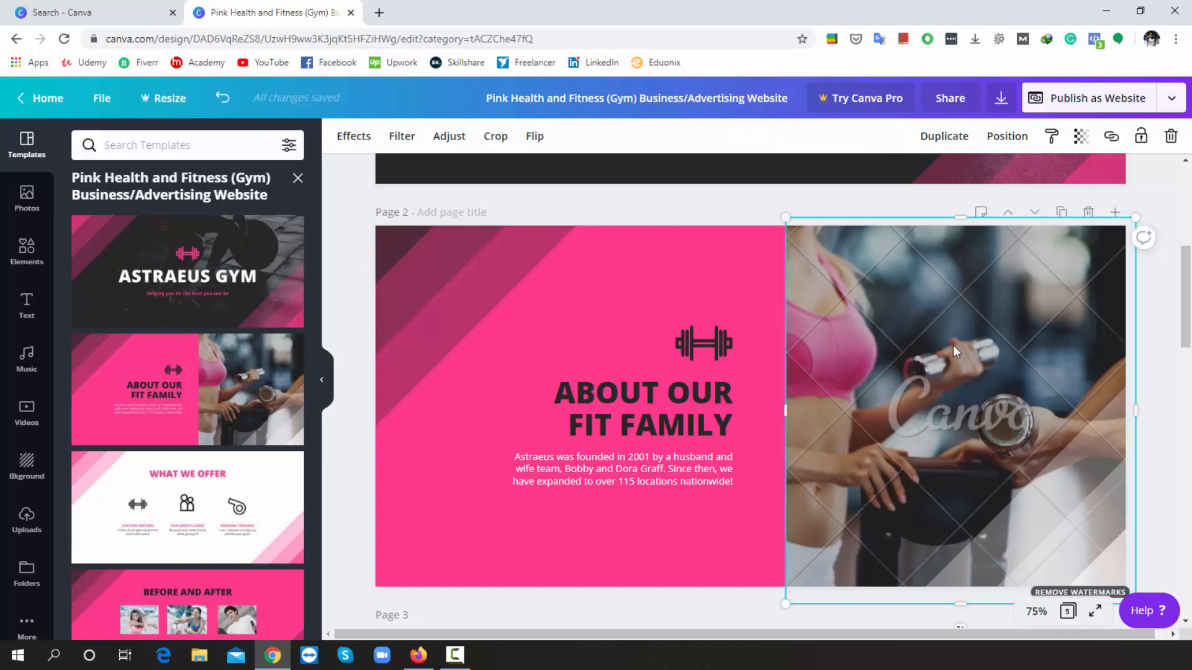
{"action": "left_click", "coordinate": [1170, 138]}
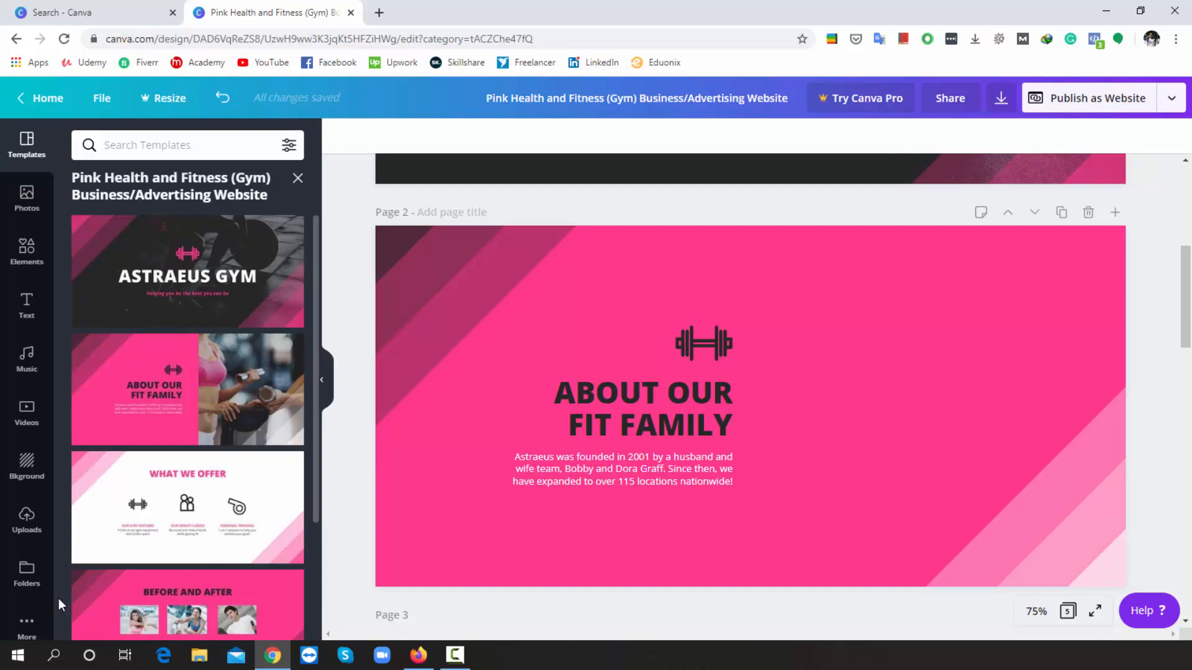
{"action": "left_click", "coordinate": [26, 624]}
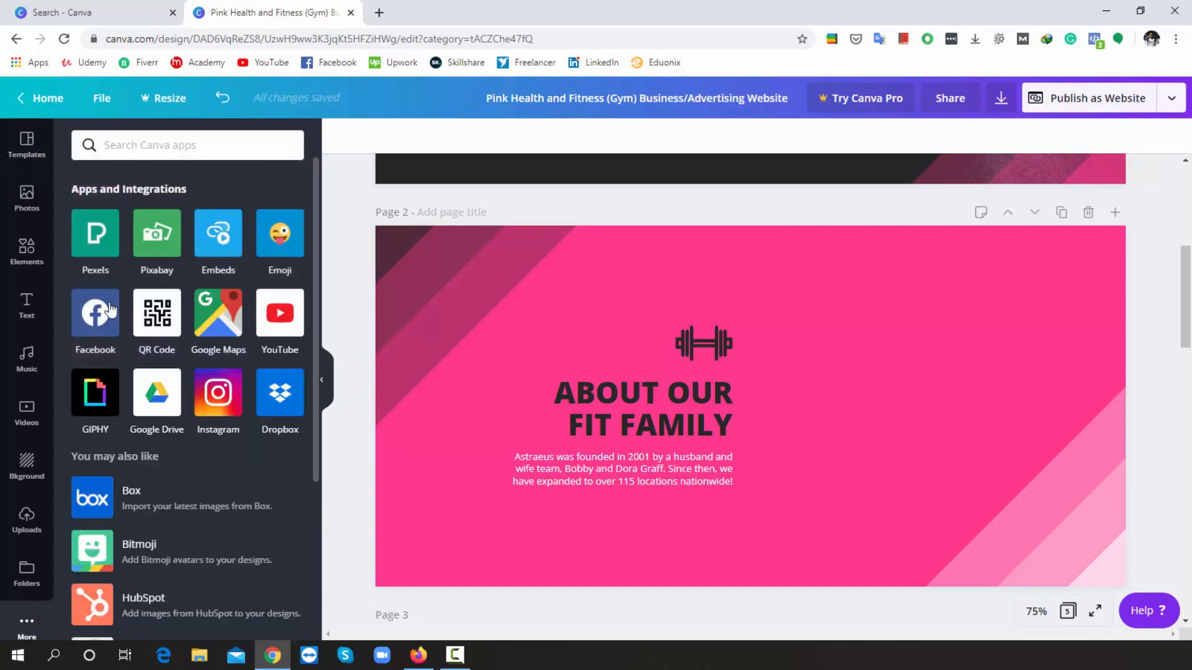
{"action": "left_click", "coordinate": [96, 251]}
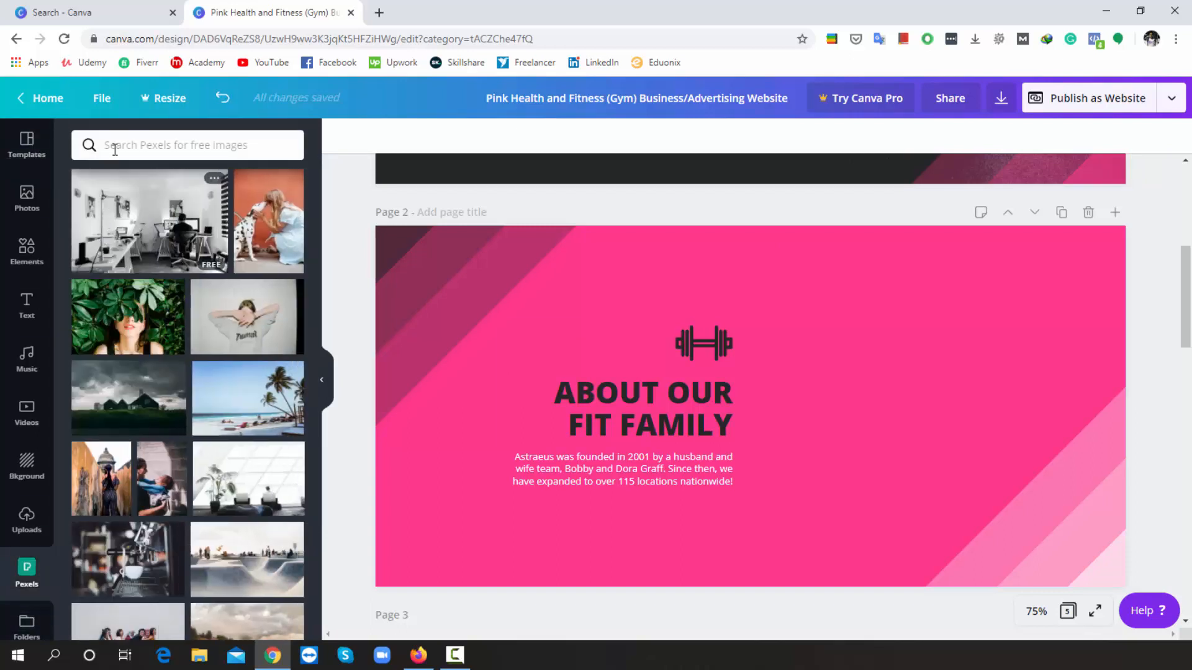
{"action": "type", "text": "gym"}
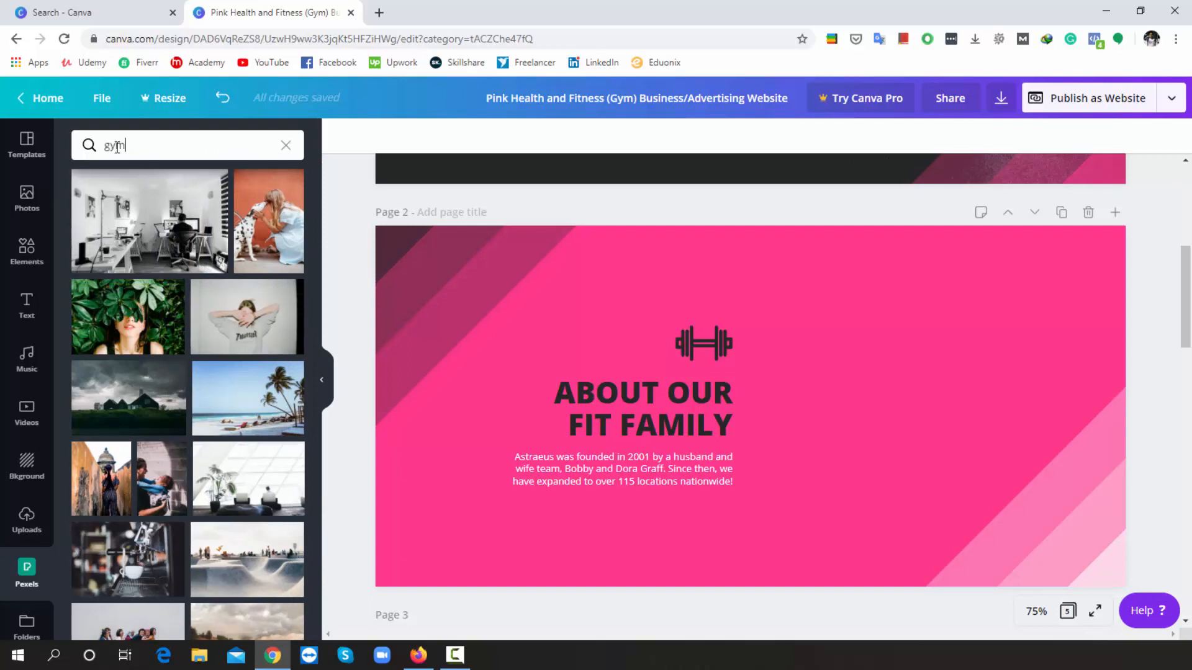
{"action": "key", "text": "Return"}
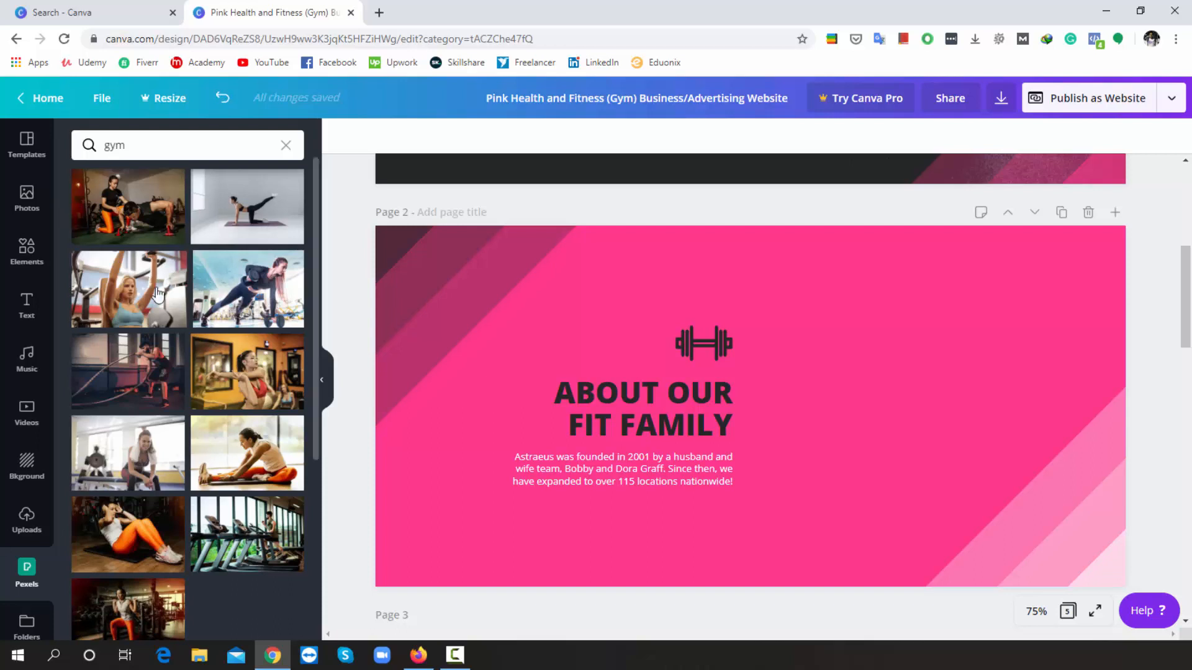
- Place the Pexels stretching-woman photo on Page 2, sized to fill the right half beside the text
{"action": "left_click", "coordinate": [267, 395]}
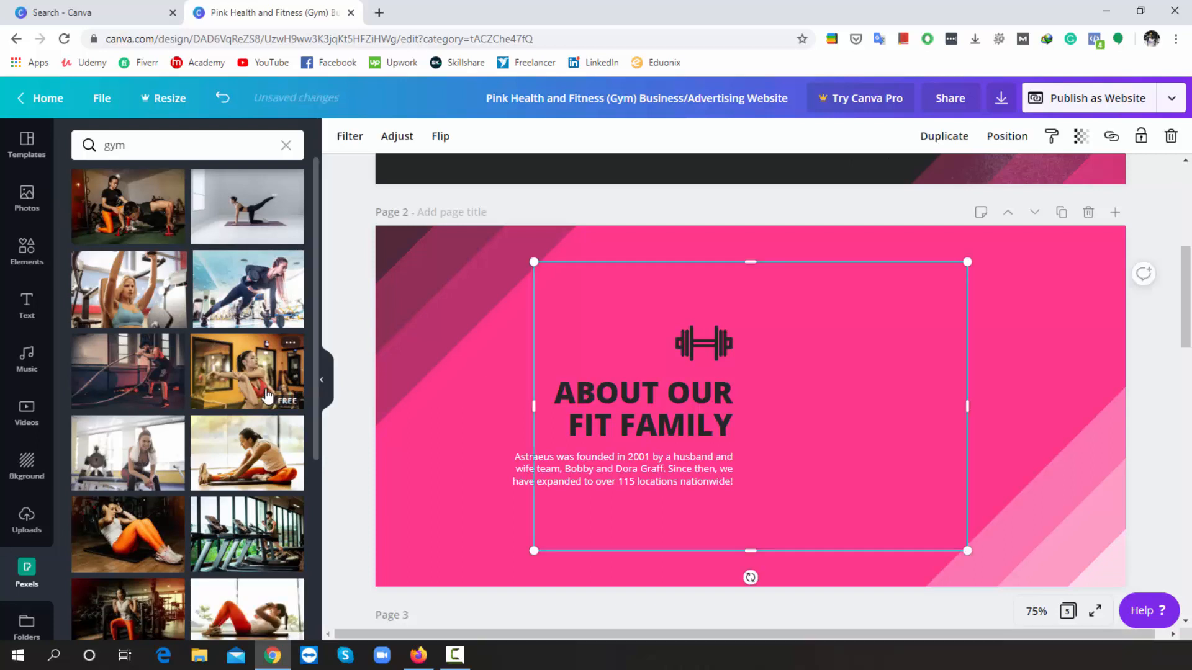
{"action": "left_click_drag", "start_coordinate": [665, 389], "coordinate": [850, 306]}
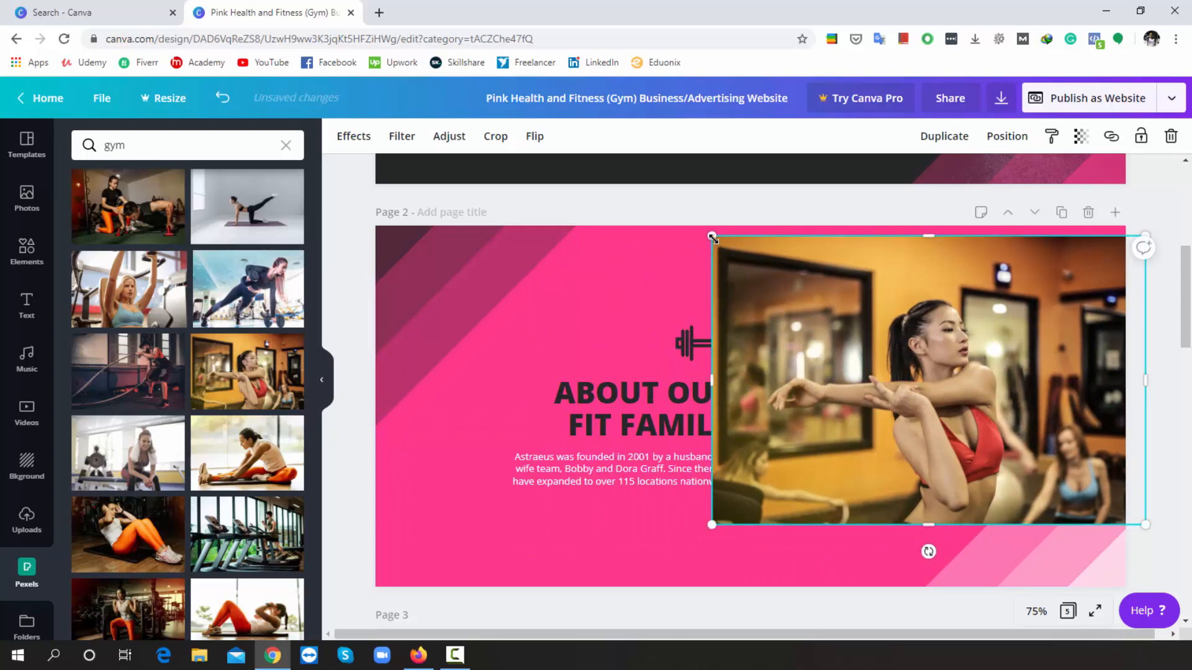
{"action": "left_click_drag", "start_coordinate": [712, 235], "coordinate": [693, 224]}
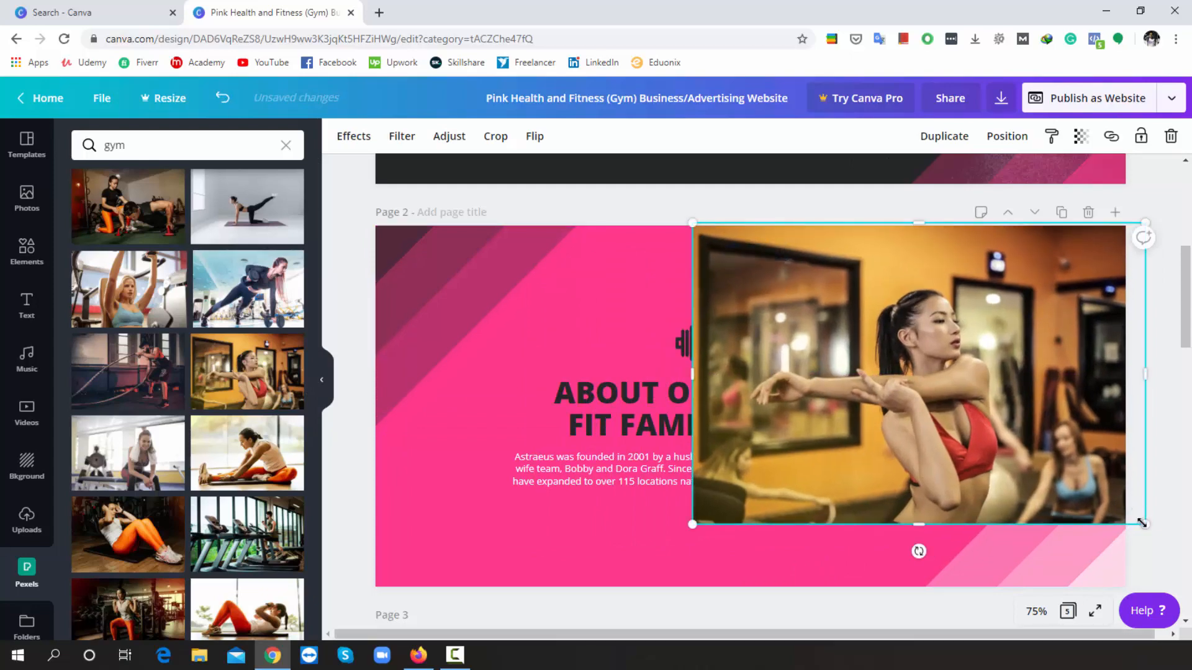
{"action": "left_click_drag", "start_coordinate": [1145, 526], "coordinate": [1184, 601]}
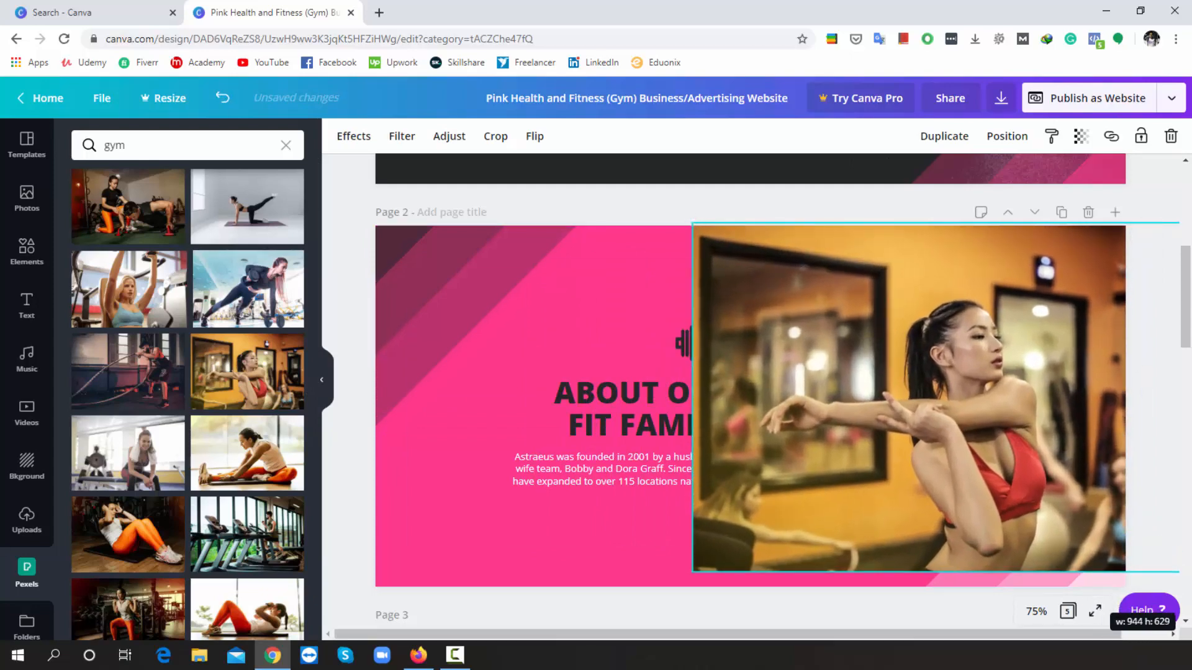
{"action": "left_click_drag", "start_coordinate": [1016, 500], "coordinate": [929, 490]}
{"action": "left_click_drag", "start_coordinate": [606, 400], "coordinate": [666, 431]}
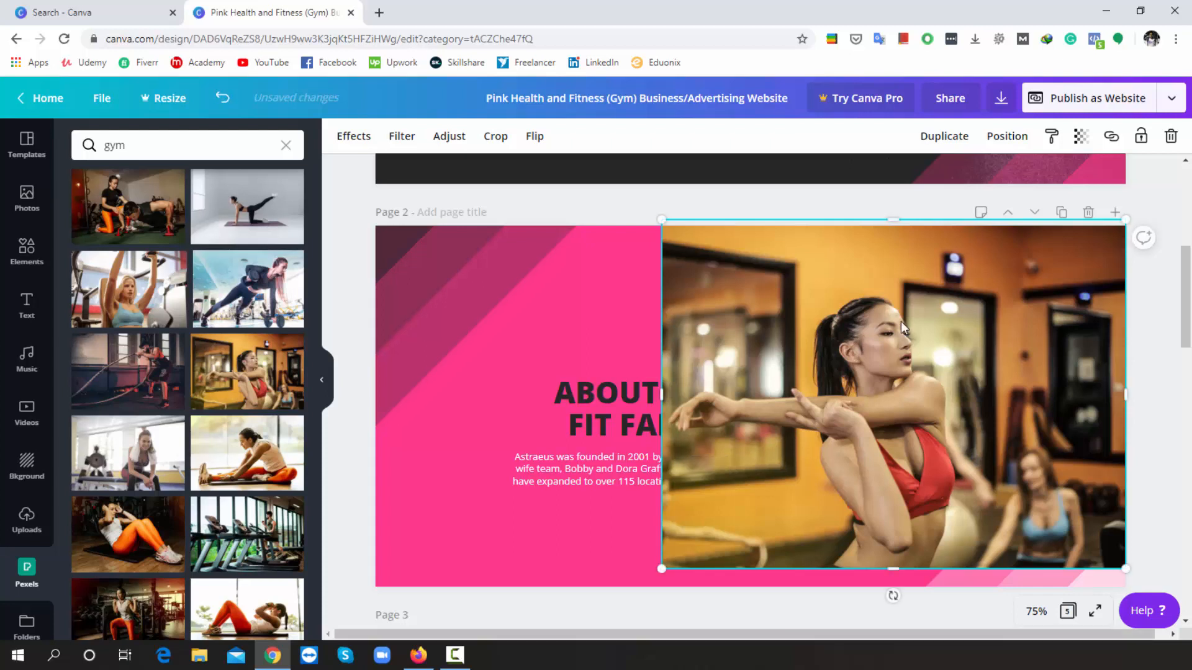
{"action": "left_click_drag", "start_coordinate": [948, 282], "coordinate": [1089, 286]}
{"action": "left_click_drag", "start_coordinate": [805, 574], "coordinate": [793, 594]}
{"action": "mouse_move", "coordinate": [899, 509]}
{"action": "left_mouse_down"}
{"action": "mouse_move", "coordinate": [933, 510]}
{"action": "mouse_move", "coordinate": [897, 513]}
{"action": "mouse_move", "coordinate": [915, 511]}
{"action": "left_mouse_up"}
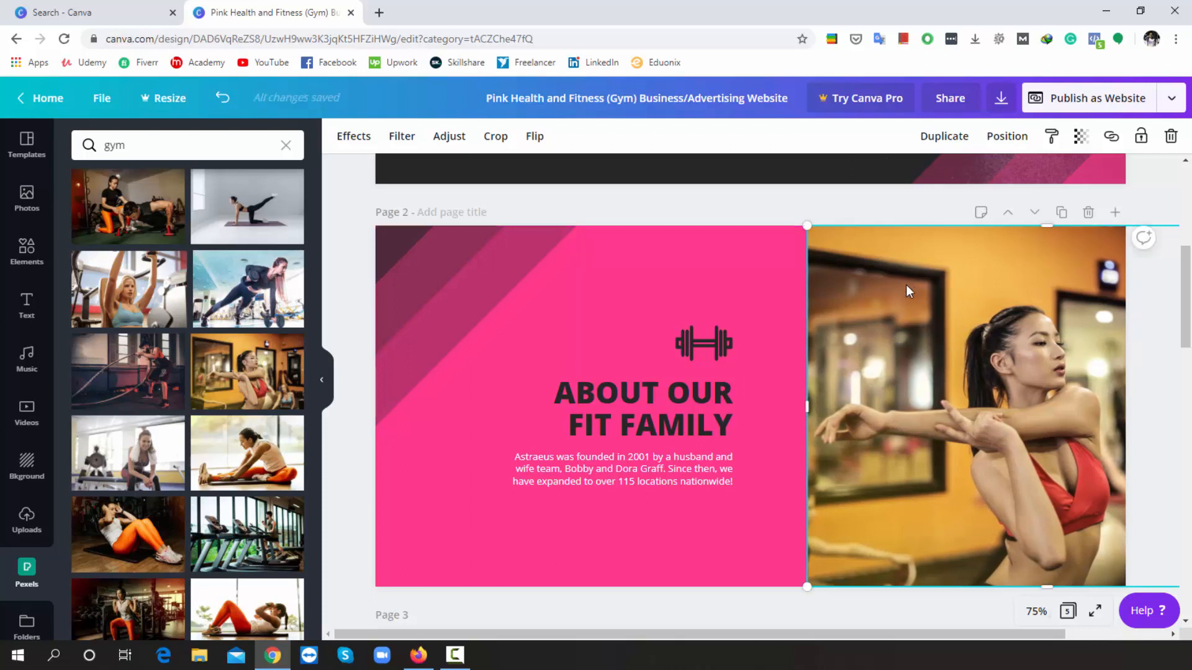
{"action": "left_click", "coordinate": [629, 278]}
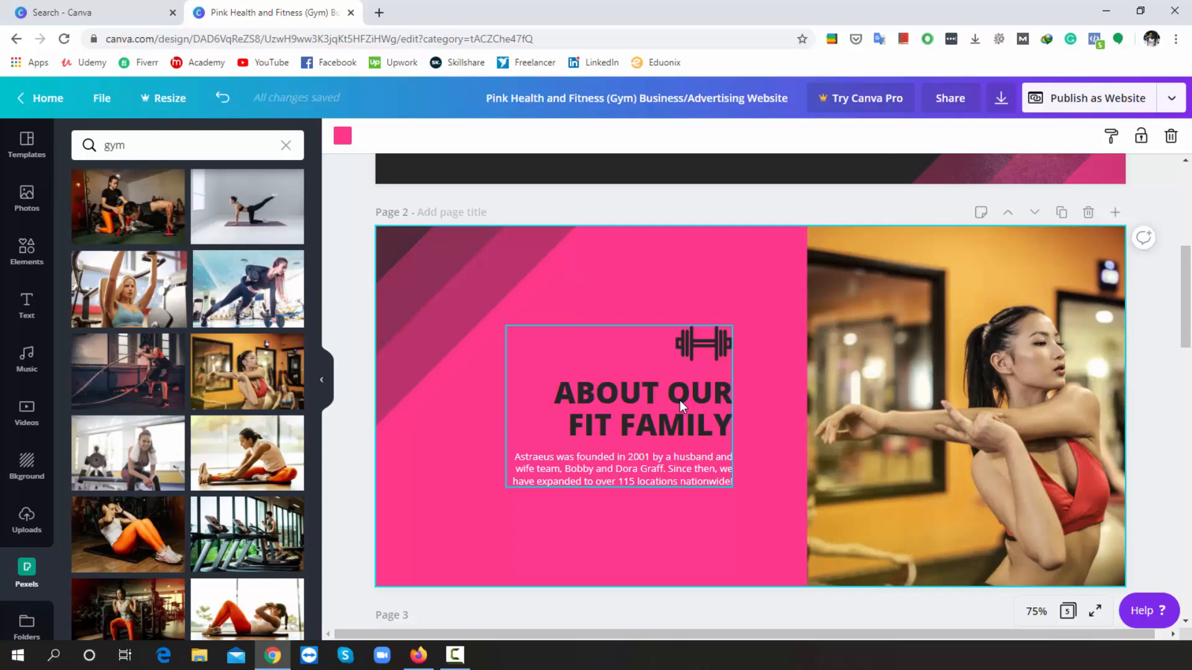
- Scroll down to Page 3's What We Offer section
{"action": "scroll", "coordinate": [679, 401], "scroll_direction": "down", "scroll_amount": 5}
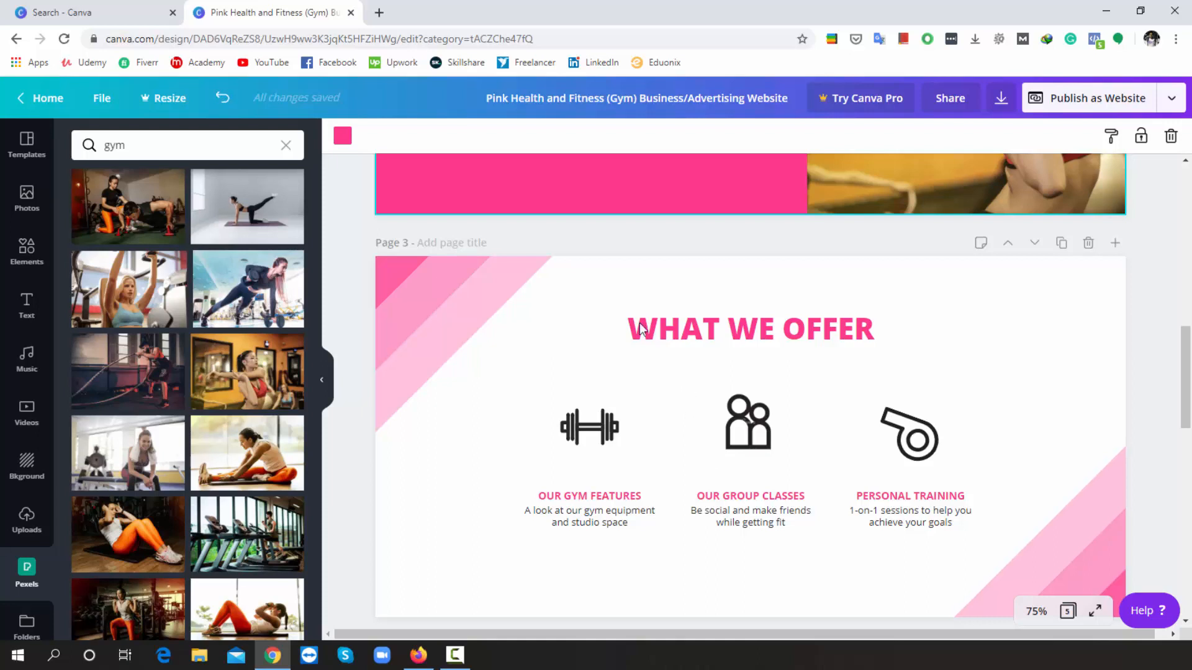
- Add a heading reading 'I Believe In Quality' below the three Page 3 features
{"action": "left_click", "coordinate": [30, 304]}
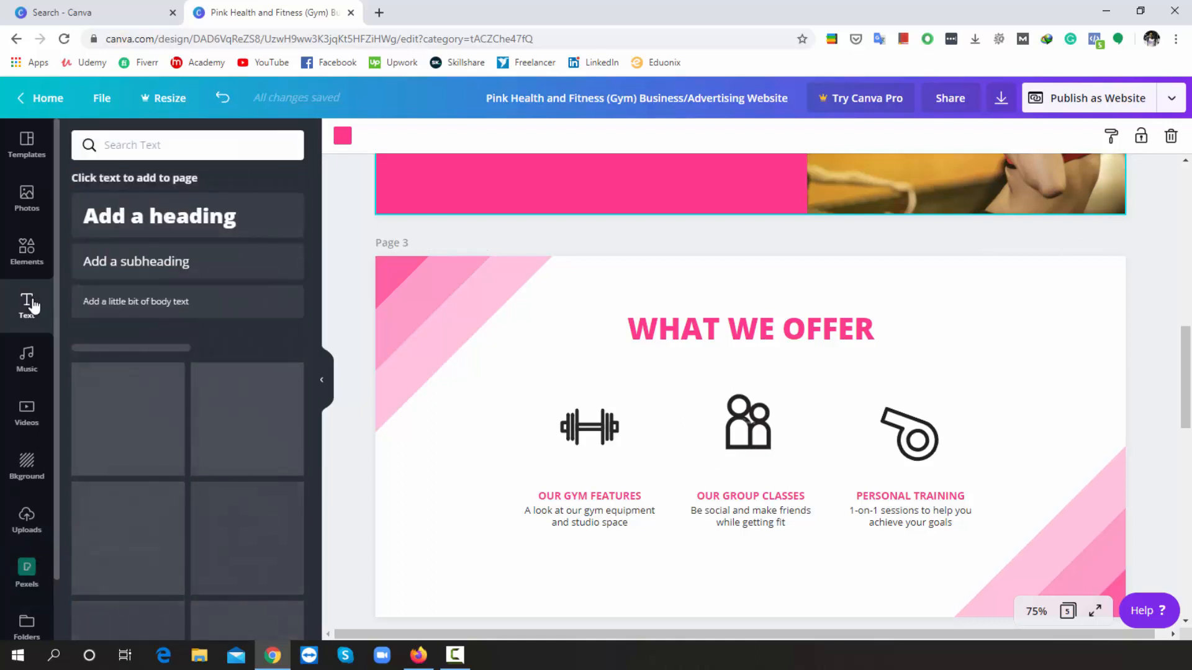
{"action": "left_click", "coordinate": [194, 217]}
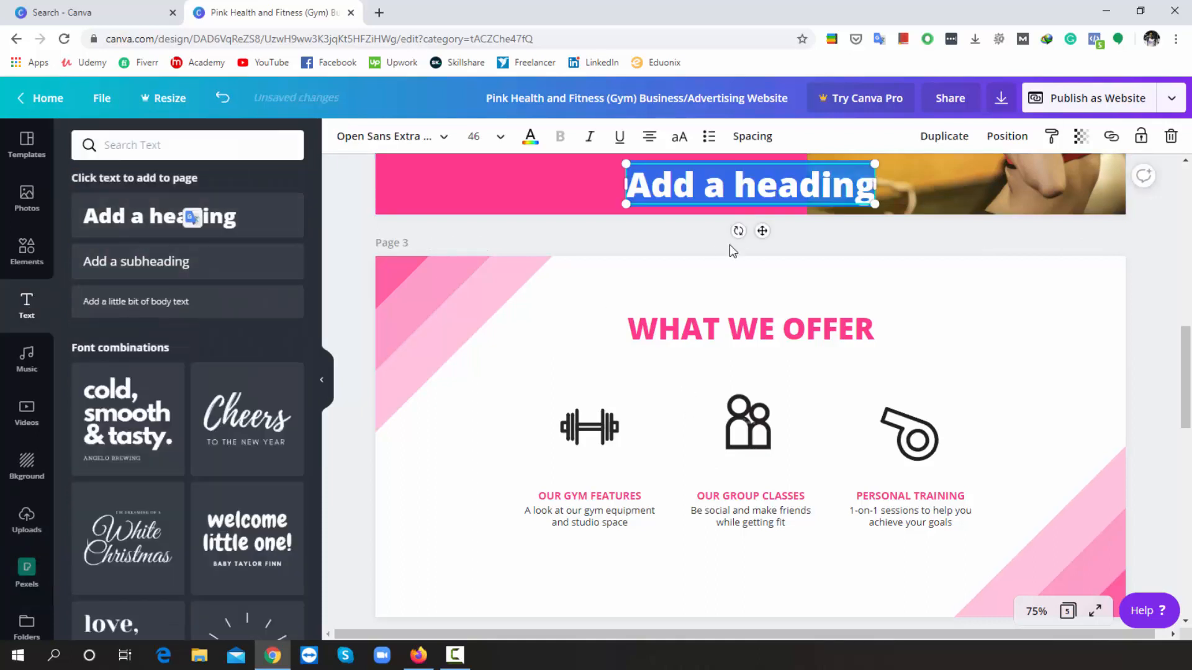
{"action": "left_click_drag", "start_coordinate": [762, 231], "coordinate": [756, 643]}
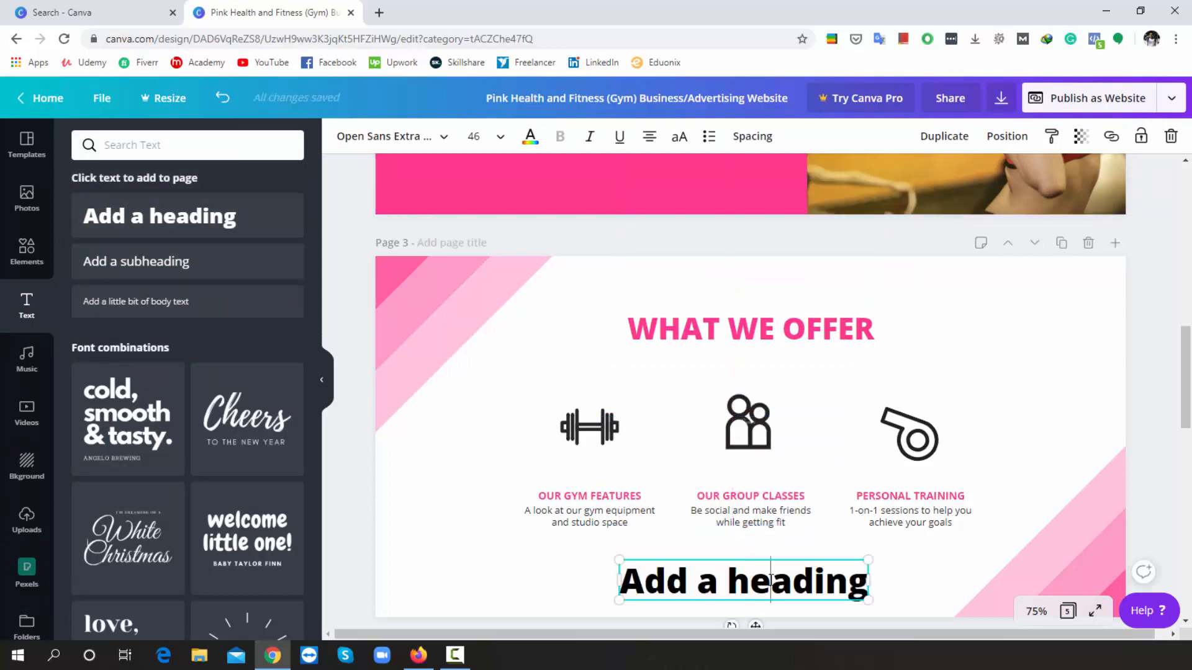
{"action": "double_click", "coordinate": [770, 580]}
{"action": "key", "text": "BackSpace"}
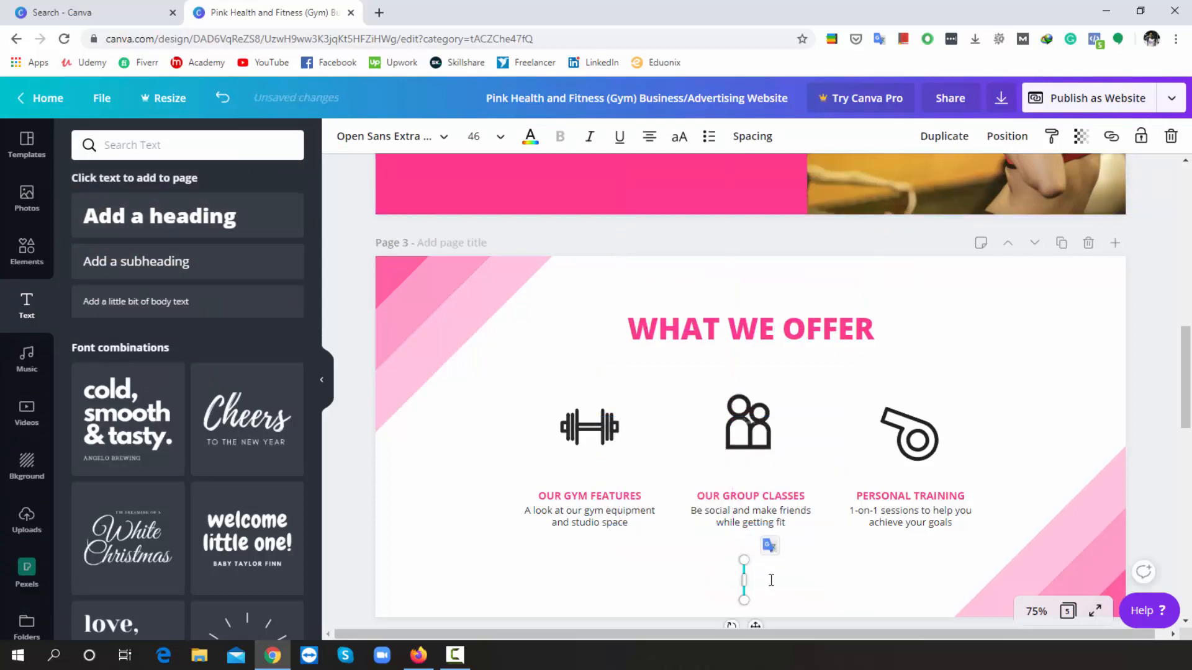
{"action": "type", "text": "I Beli"}
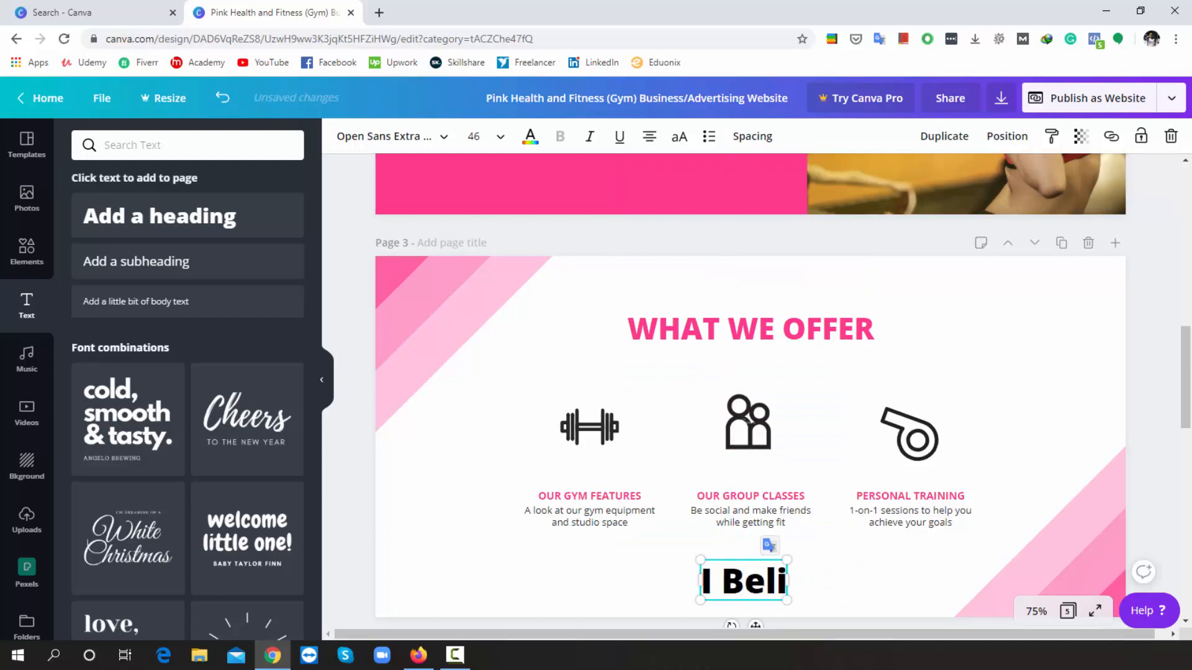
{"action": "type", "text": "eve In"}
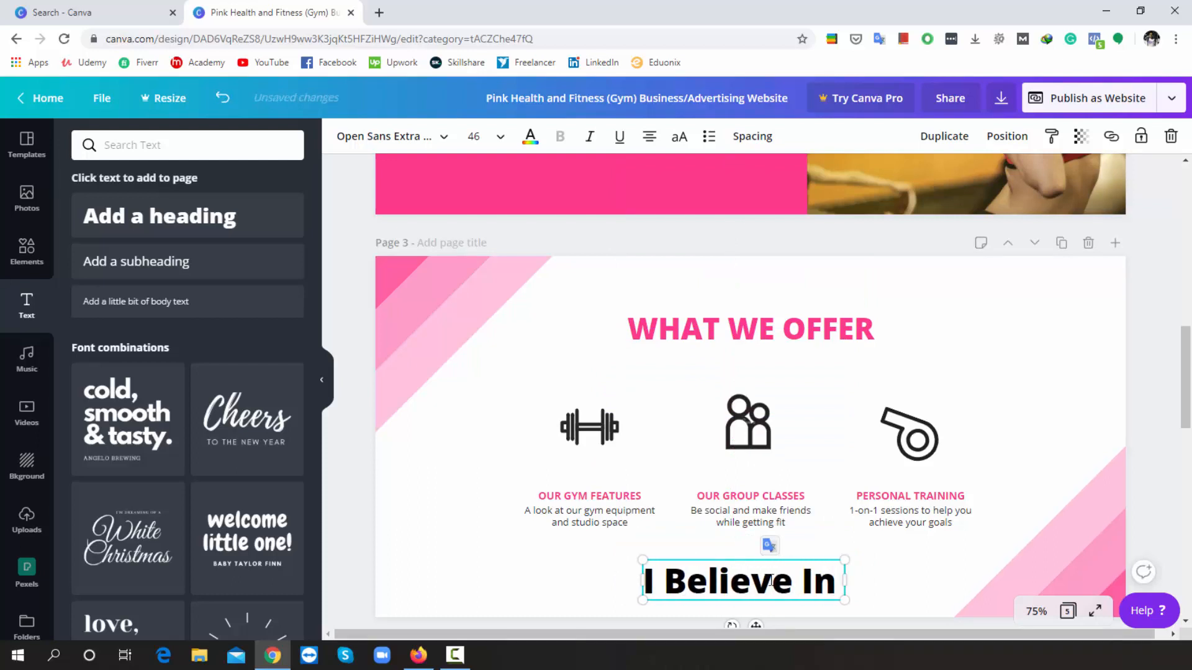
{"action": "type", "text": " Qua"}
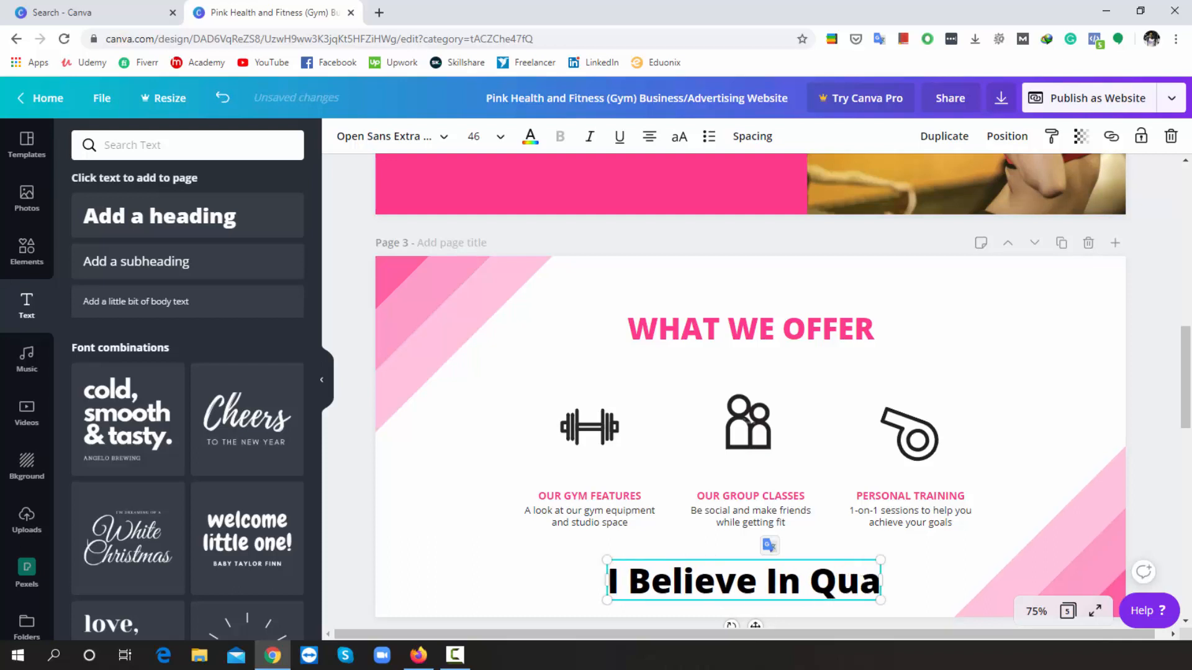
{"action": "type", "text": "lity"}
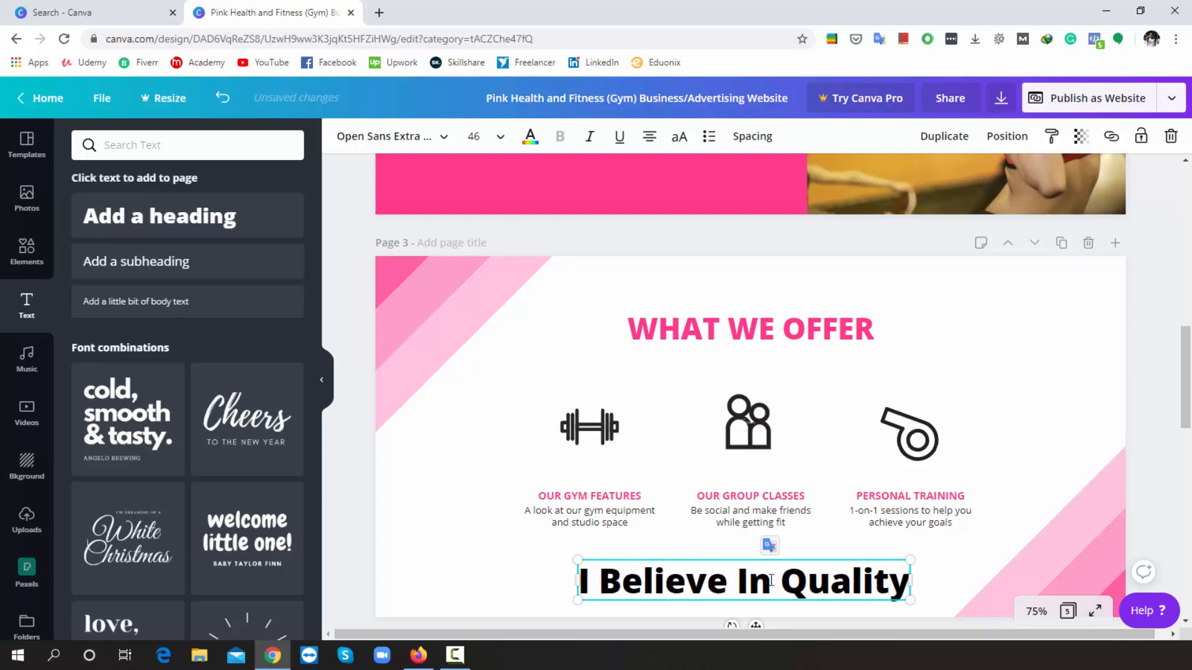
{"action": "left_click", "coordinate": [1155, 376]}
- Change the heading's leading 'I' to 'We' so it reads 'We Believe In Quality'
{"action": "scroll", "coordinate": [1154, 378], "scroll_direction": "down", "scroll_amount": 3}
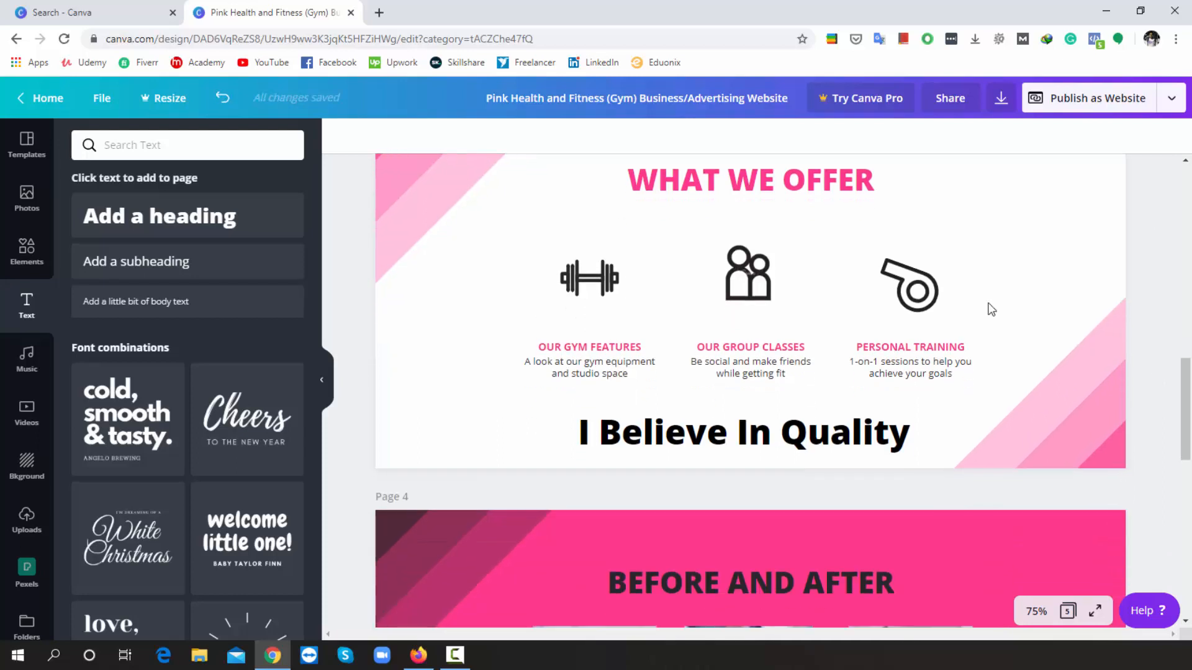
{"action": "left_click", "coordinate": [726, 438]}
{"action": "left_click", "coordinate": [726, 438]}
{"action": "left_click", "coordinate": [589, 438]}
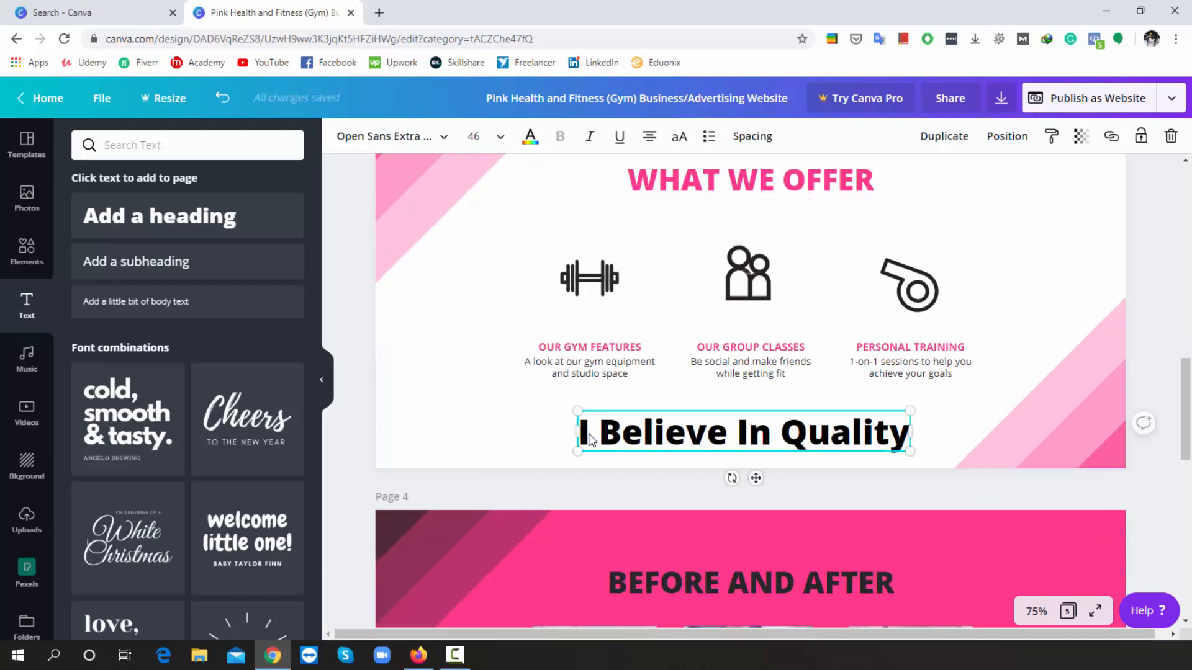
{"action": "key", "text": "BackSpace"}
{"action": "type", "text": "We"}
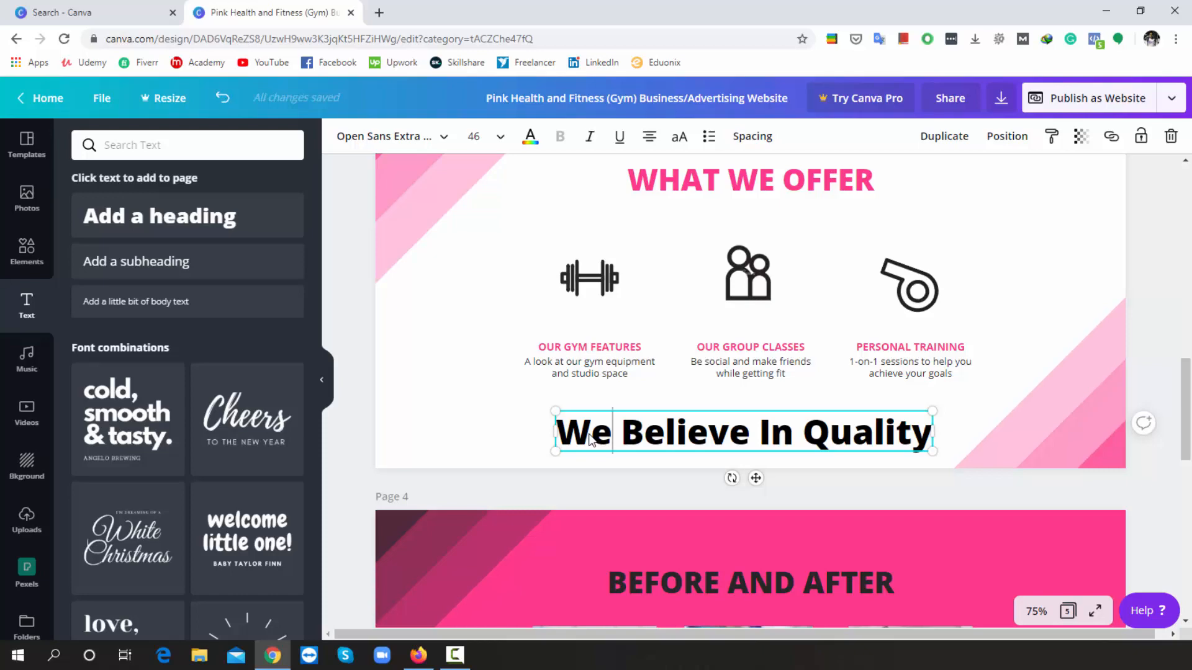
{"action": "scroll", "coordinate": [588, 433], "scroll_direction": "down", "scroll_amount": 5}
{"action": "scroll", "coordinate": [588, 433], "scroll_direction": "up", "scroll_amount": 3}
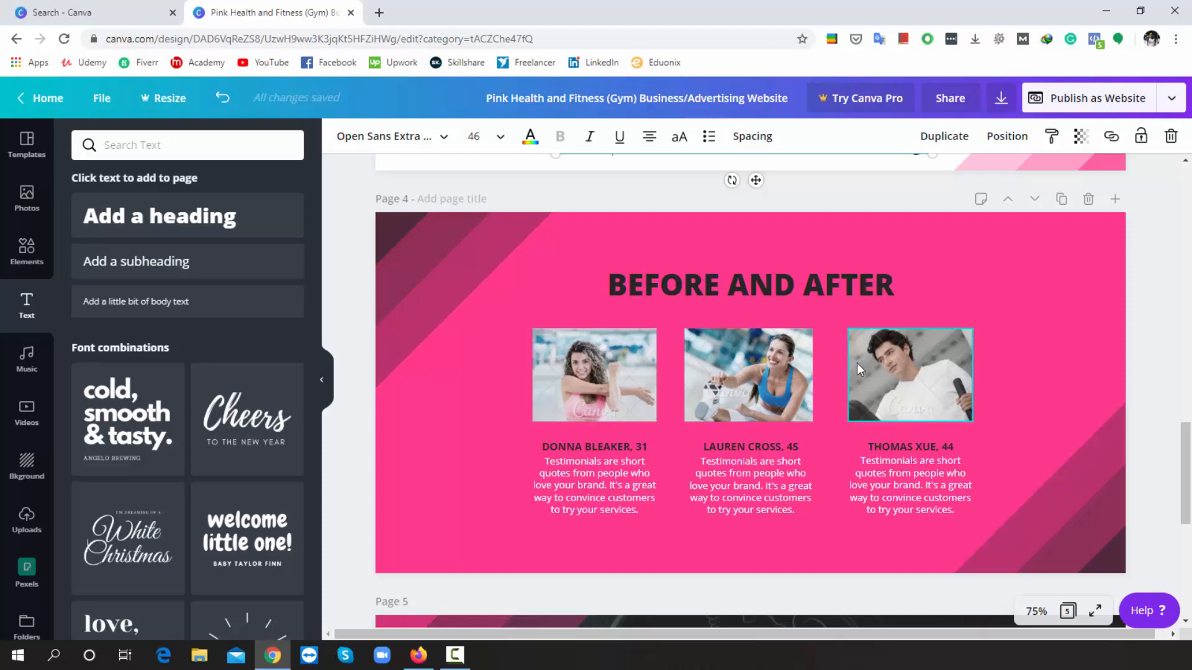
- Fill Page 4's three testimonial frames with Pexels gym photos, including battle-ropes and blonde-woman shots
{"action": "left_click", "coordinate": [28, 567]}
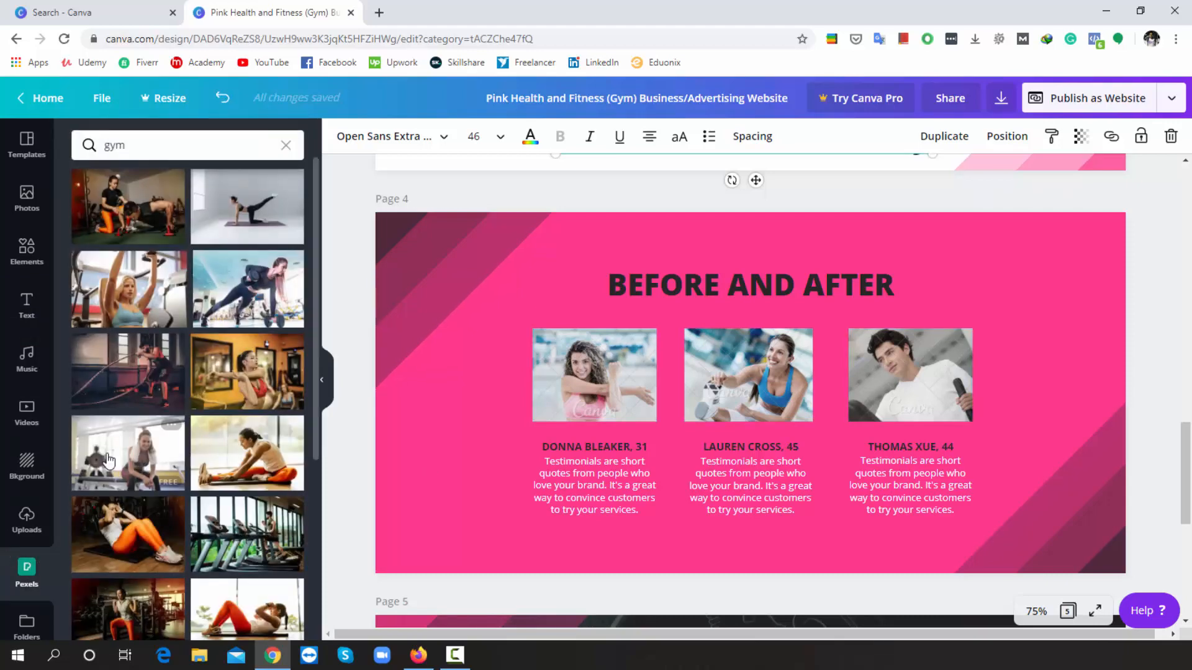
{"action": "left_click_drag", "start_coordinate": [180, 448], "coordinate": [583, 336]}
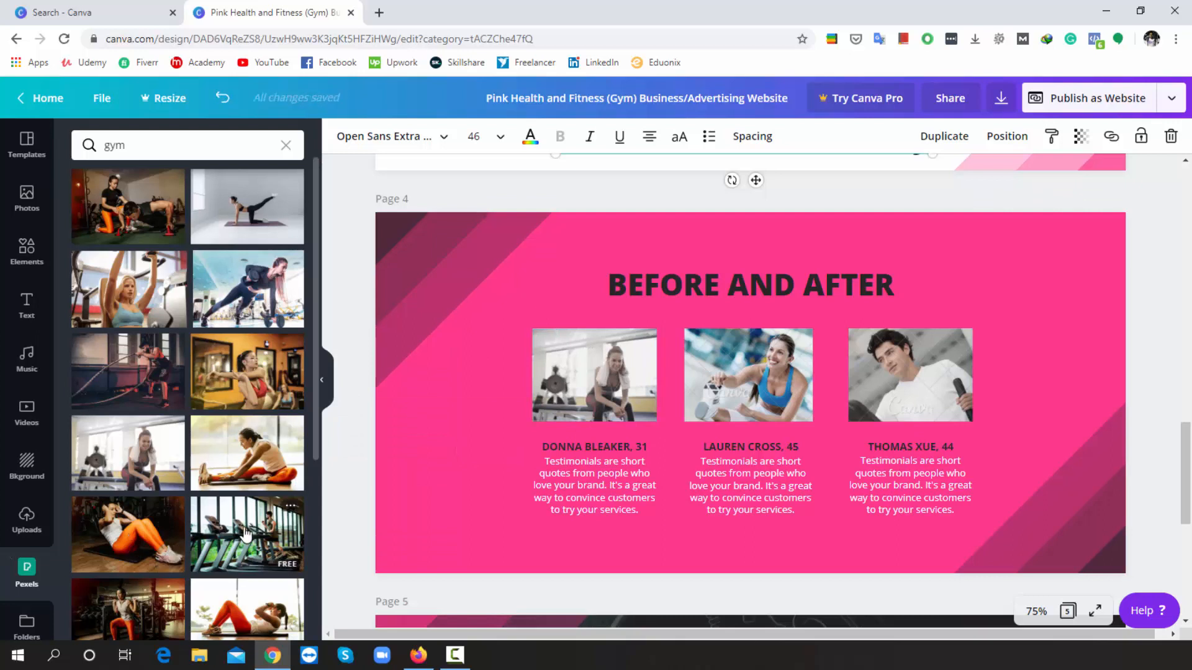
{"action": "left_click_drag", "start_coordinate": [168, 384], "coordinate": [920, 363]}
{"action": "scroll", "coordinate": [201, 459], "scroll_direction": "down", "scroll_amount": 6}
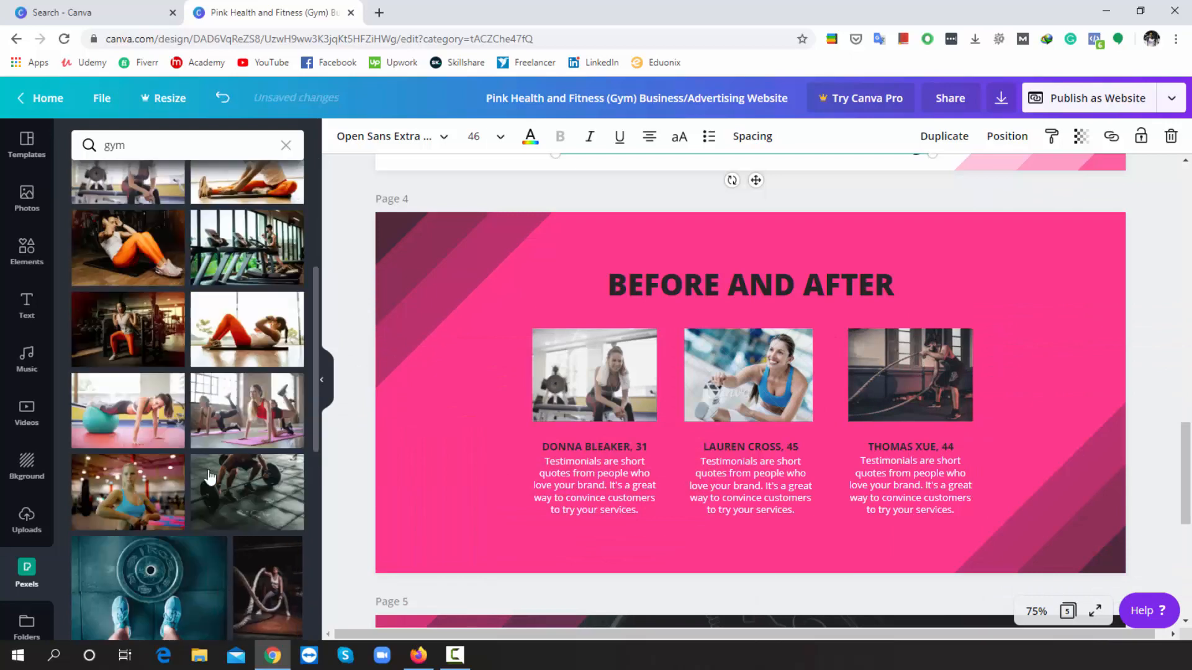
{"action": "left_click_drag", "start_coordinate": [183, 343], "coordinate": [716, 346]}
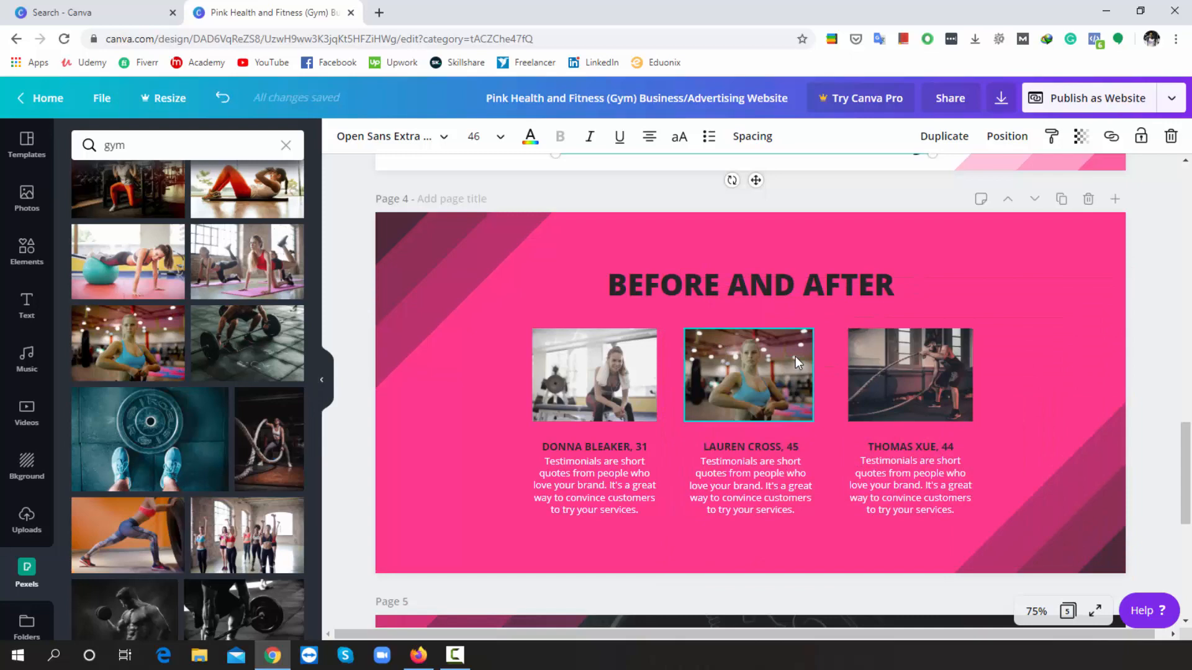
{"action": "scroll", "coordinate": [807, 450], "scroll_direction": "down", "scroll_amount": 7}
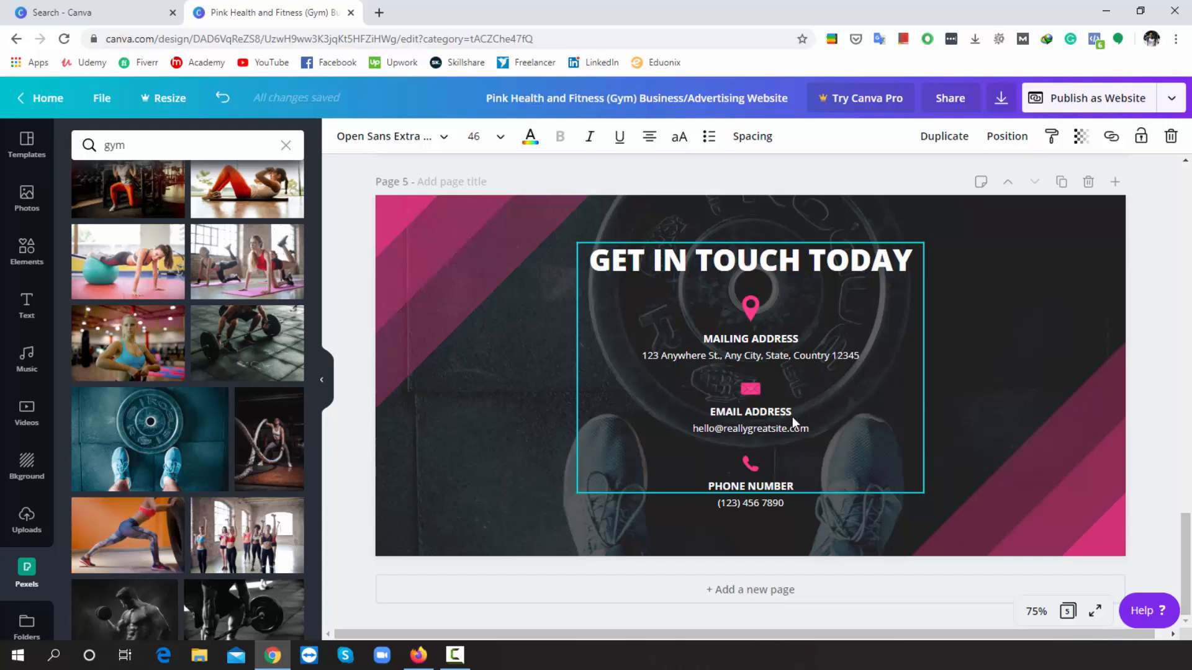
- Erase the Page 5 sample email and type the owner's e-mail address before '.com'
{"action": "left_click", "coordinate": [779, 426]}
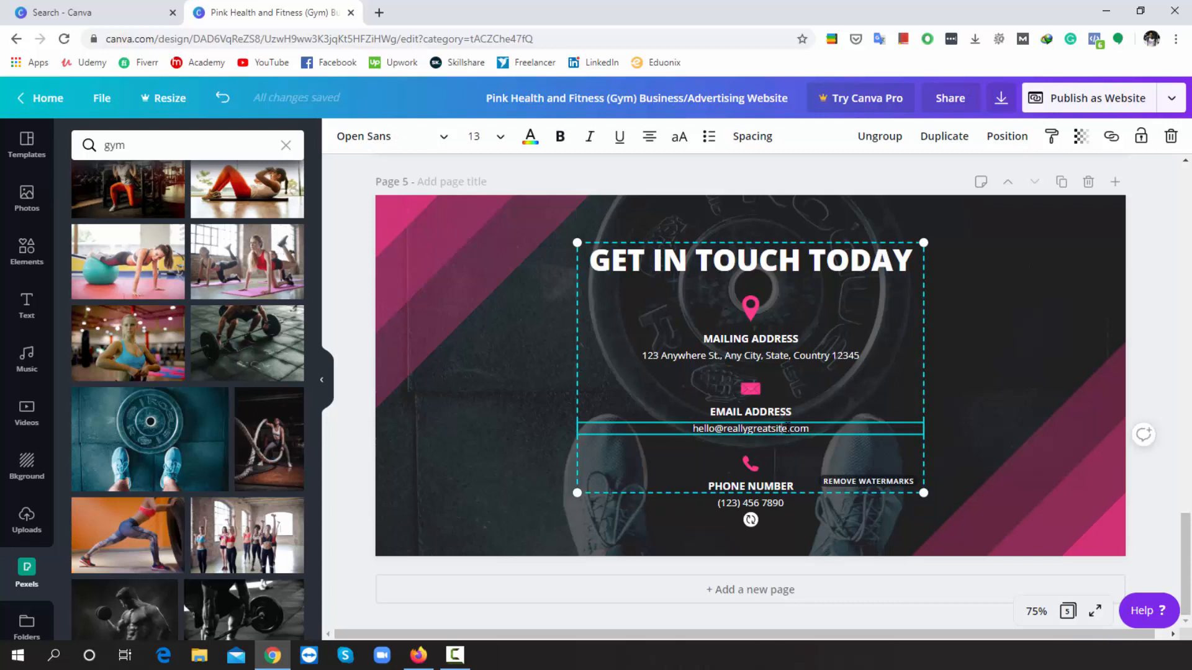
{"action": "key", "text": "BackSpace"}
{"action": "key", "text": "BackSpace"}
{"action": "key", "text": "BackSpace"}
{"action": "key", "text": "BackSpace"}
{"action": "key", "text": "BackSpace"}
{"action": "key", "text": "BackSpace"}
{"action": "key", "text": "BackSpace"}
{"action": "key", "text": "BackSpace"}
{"action": "key", "text": "BackSpace"}
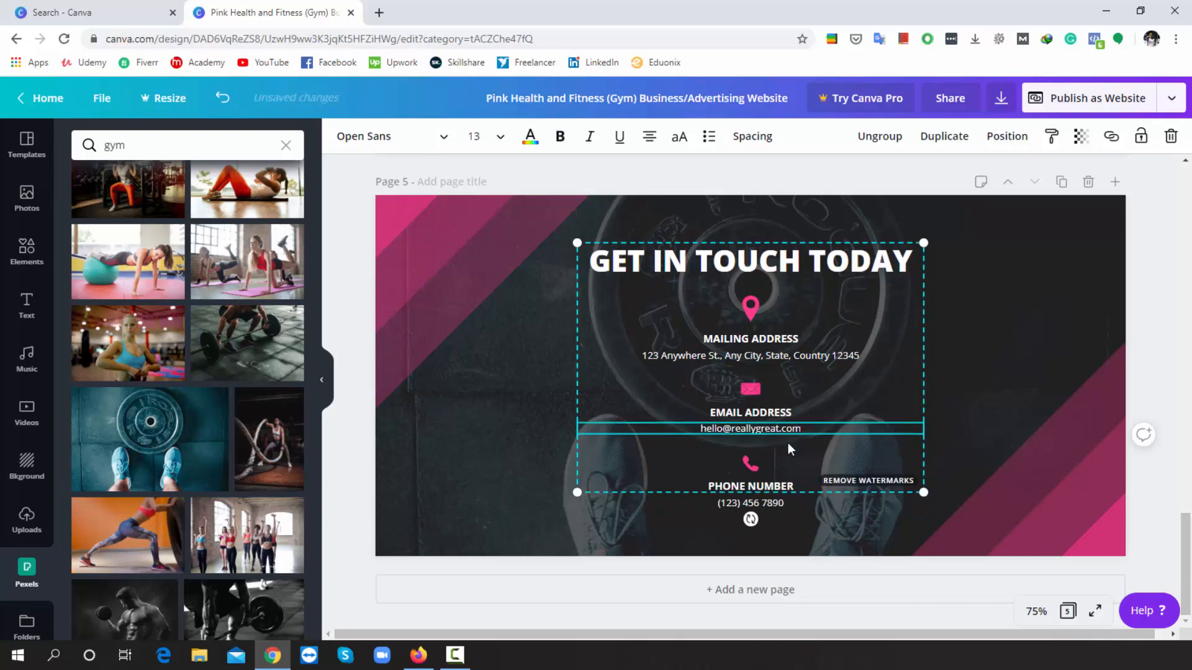
{"action": "key", "text": "BackSpace"}
{"action": "key", "text": "BackSpace"}
{"action": "key", "text": "BackSpace"}
{"action": "key", "text": "BackSpace"}
{"action": "key", "text": "BackSpace"}
{"action": "key", "text": "BackSpace"}
{"action": "key", "text": "BackSpace"}
{"action": "key", "text": "BackSpace"}
{"action": "key", "text": "BackSpace"}
{"action": "key", "text": "BackSpace"}
{"action": "key", "text": "BackSpace"}
{"action": "key", "text": "BackSpace"}
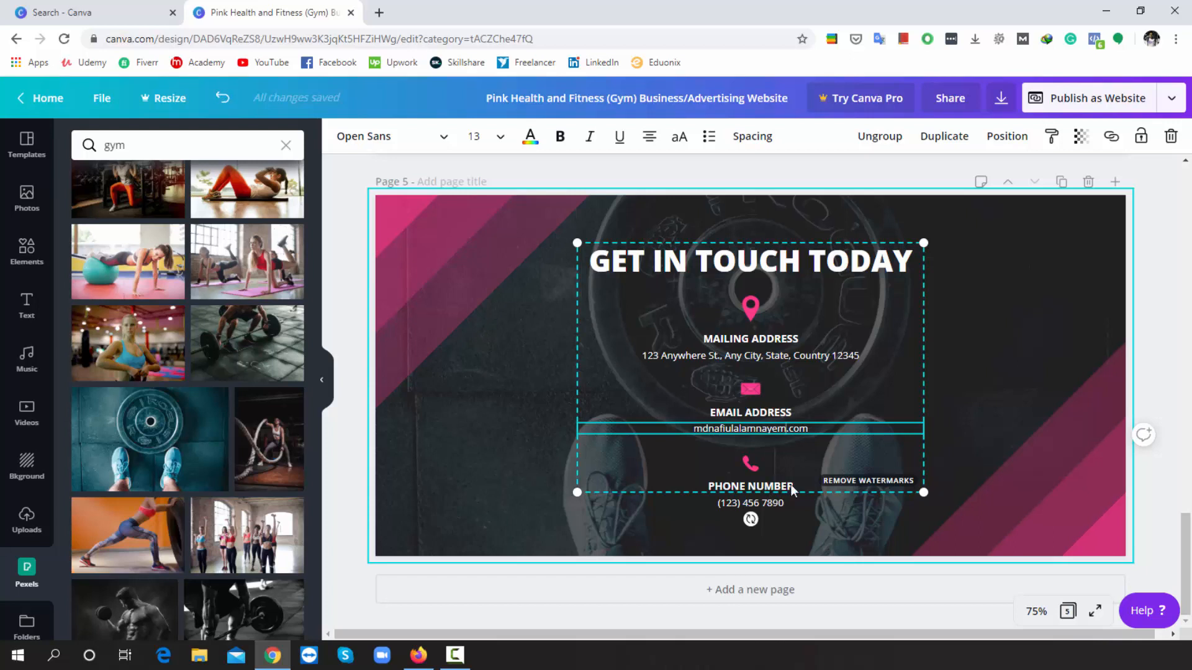
- Look over the download file types in the Download settings, then close them
{"action": "left_click", "coordinate": [1169, 100]}
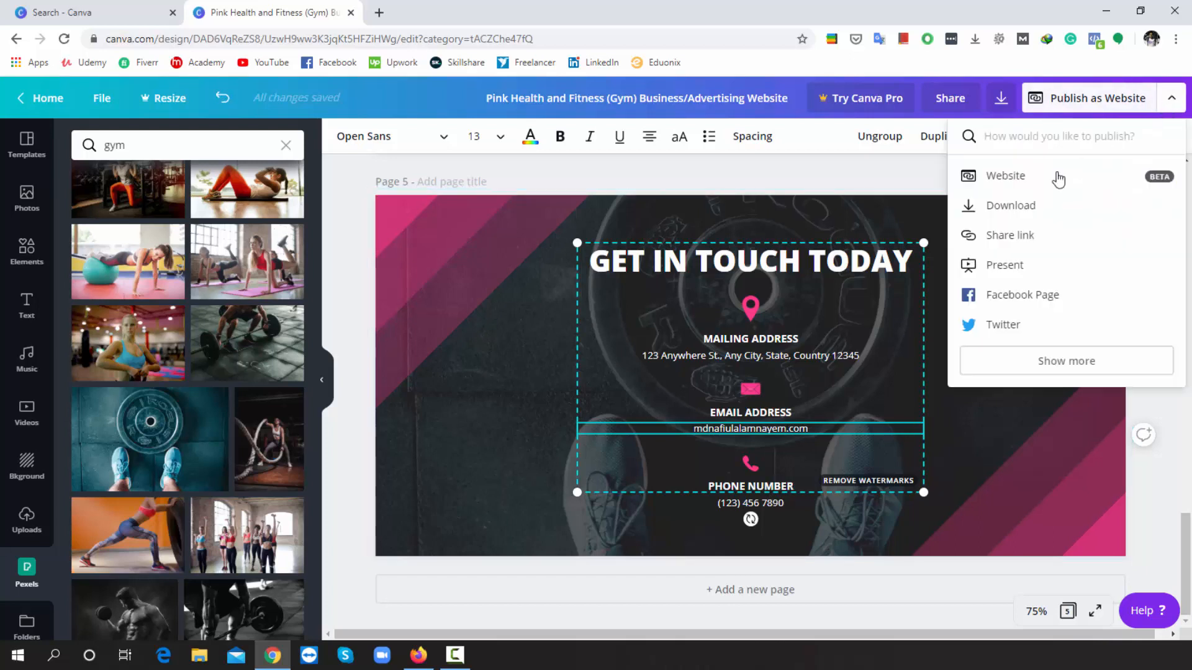
{"action": "left_click", "coordinate": [1010, 205]}
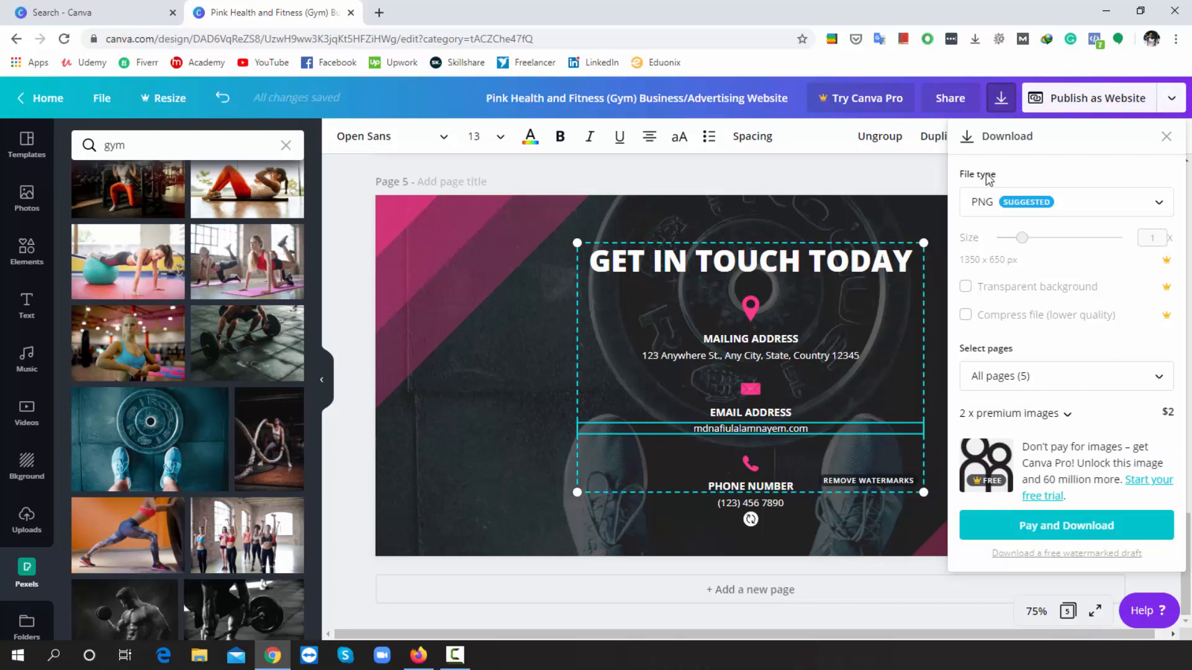
{"action": "left_click", "coordinate": [1148, 205]}
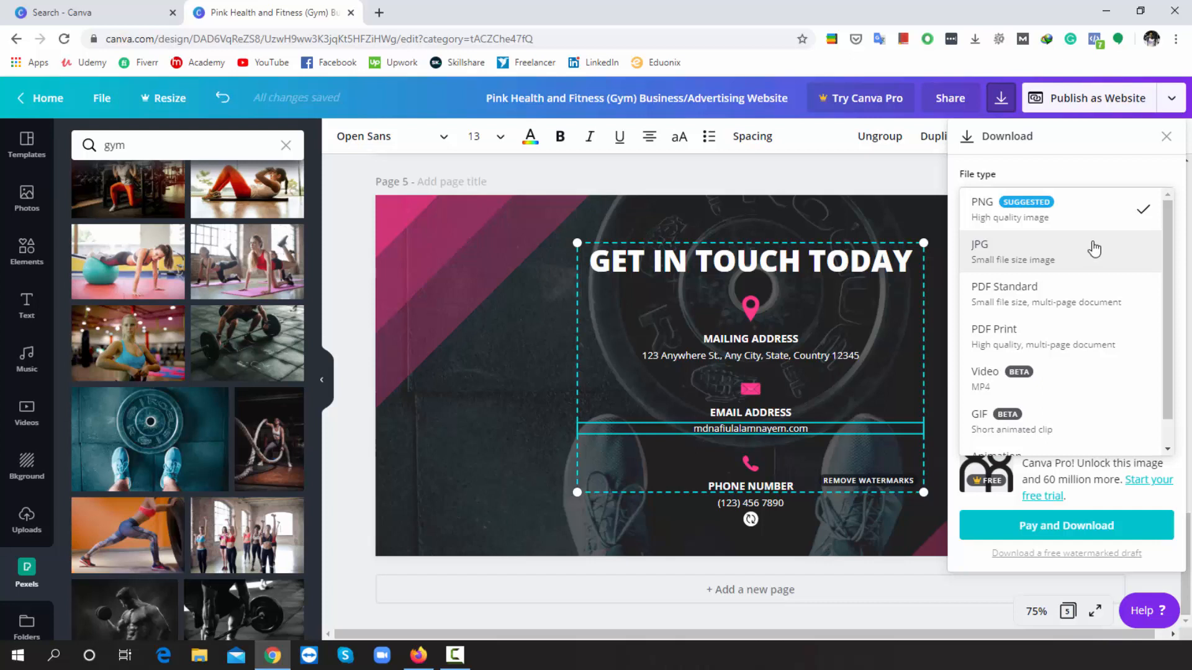
{"action": "left_click", "coordinate": [1165, 139]}
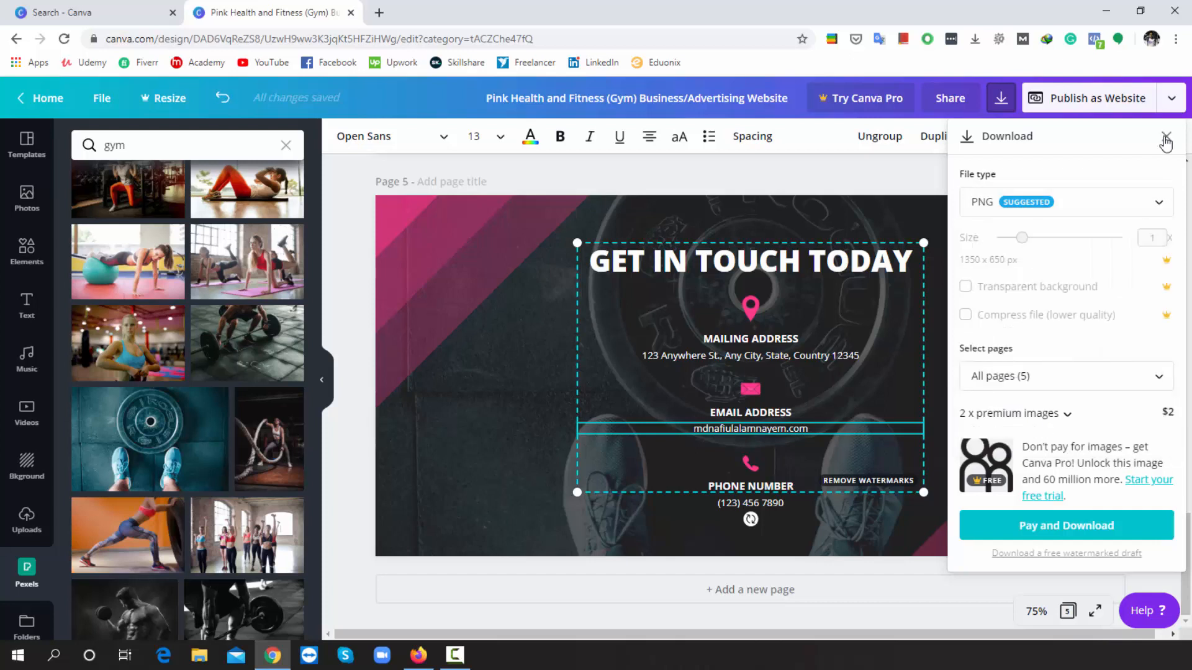
{"action": "left_click", "coordinate": [1166, 139]}
- Choose Embed from the expanded list of publishing options
{"action": "left_click", "coordinate": [1169, 103]}
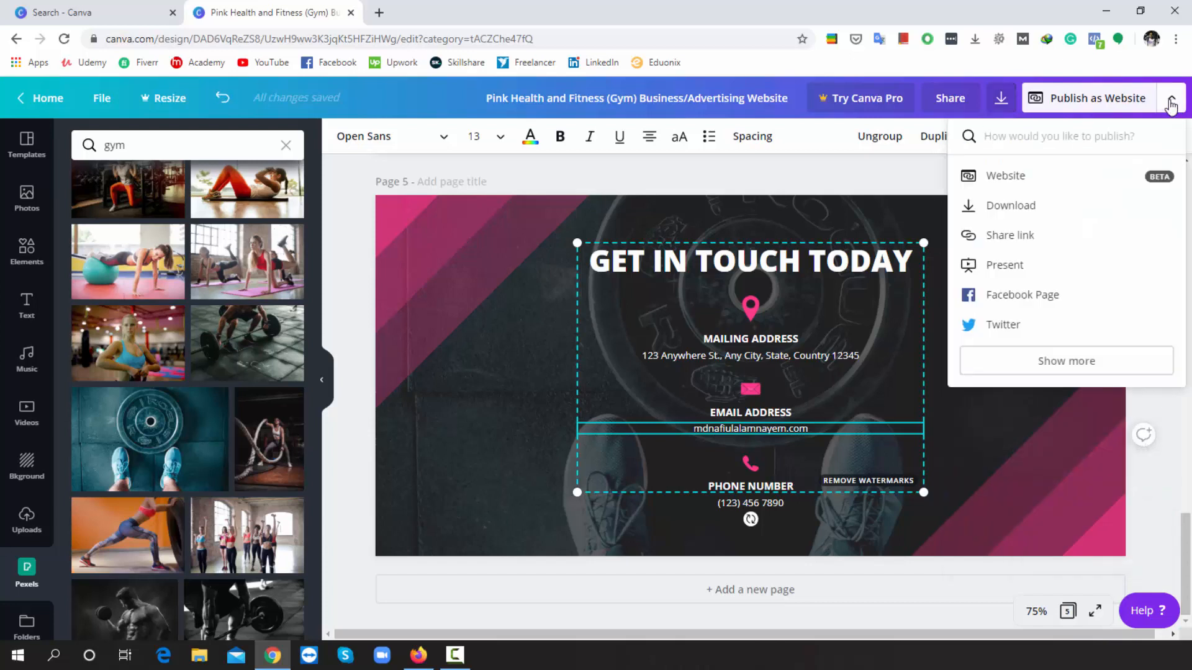
{"action": "left_click", "coordinate": [1077, 365]}
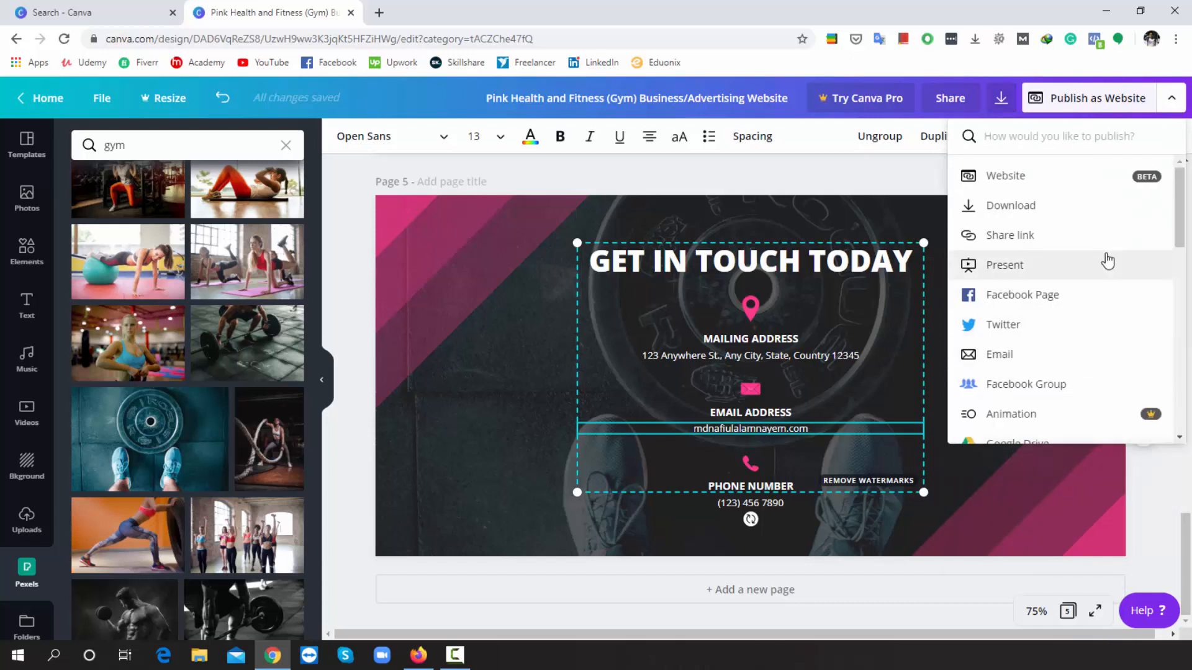
{"action": "scroll", "coordinate": [1091, 289], "scroll_direction": "down", "scroll_amount": 3}
{"action": "scroll", "coordinate": [1091, 290], "scroll_direction": "down", "scroll_amount": 1}
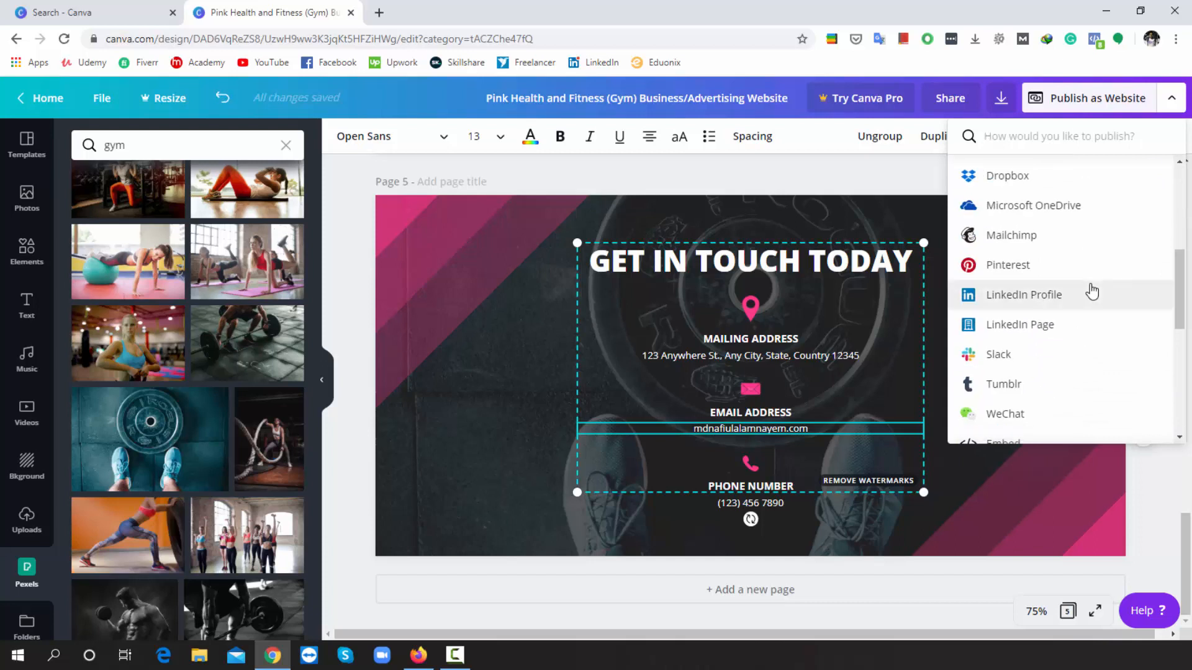
{"action": "scroll", "coordinate": [1091, 289], "scroll_direction": "down", "scroll_amount": 3}
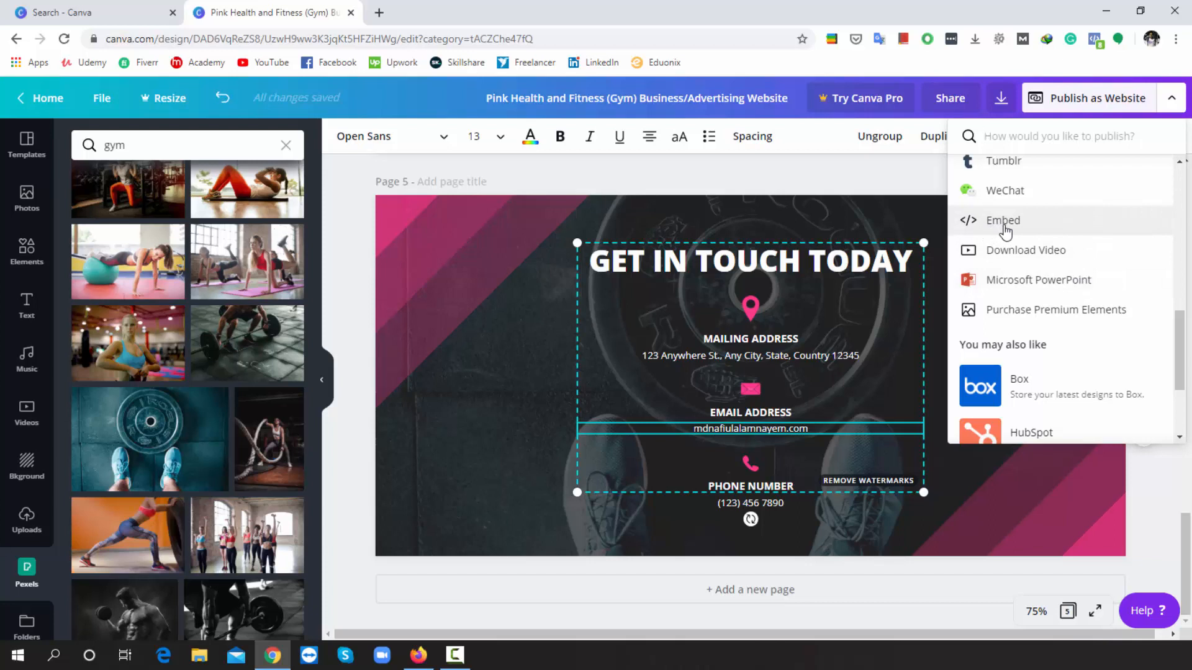
{"action": "left_click", "coordinate": [1004, 225]}
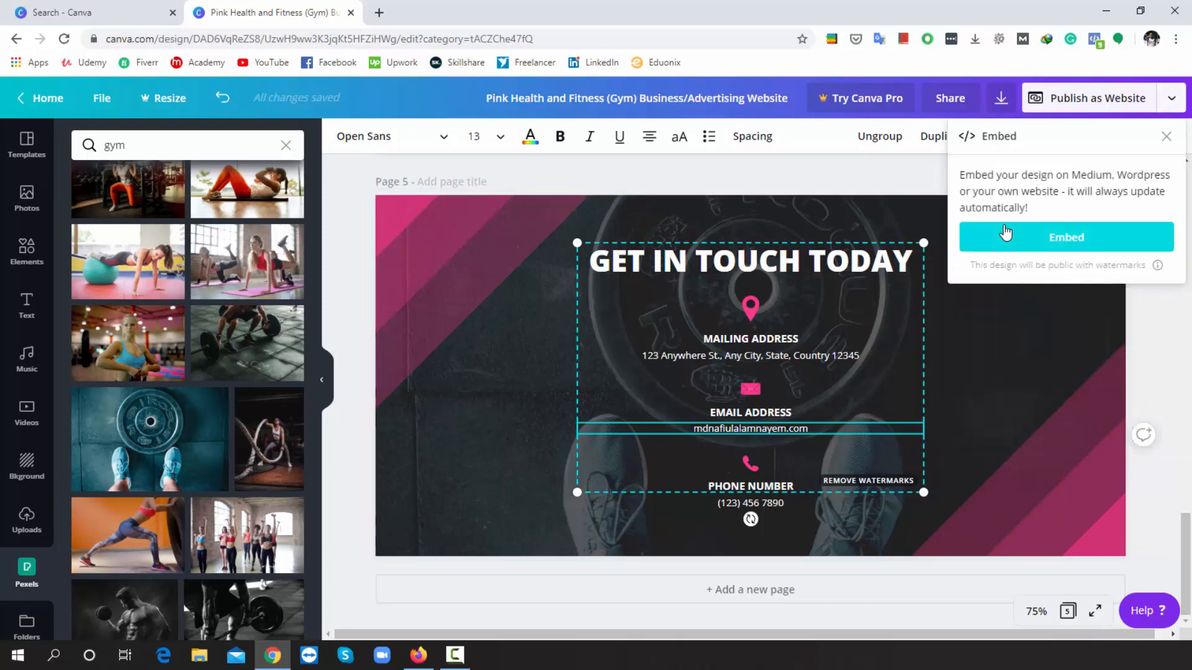
- Generate the design's embed links and copy the WordPress/Medium embed link
{"action": "left_click", "coordinate": [1078, 248]}
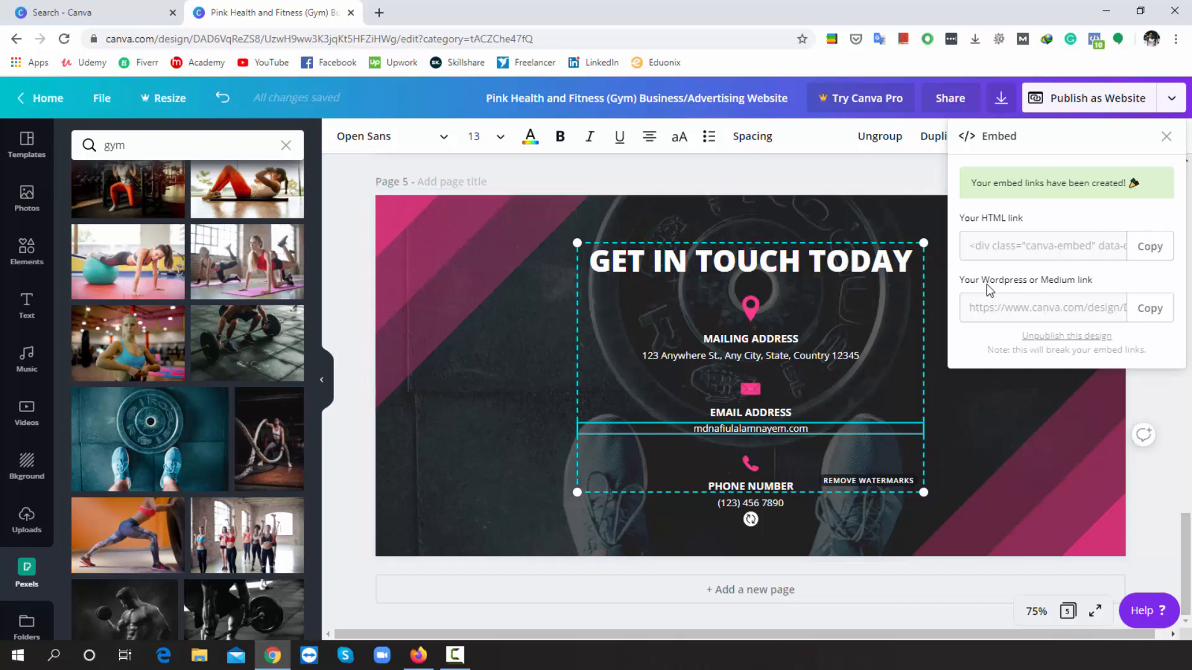
{"action": "left_click", "coordinate": [1152, 313]}
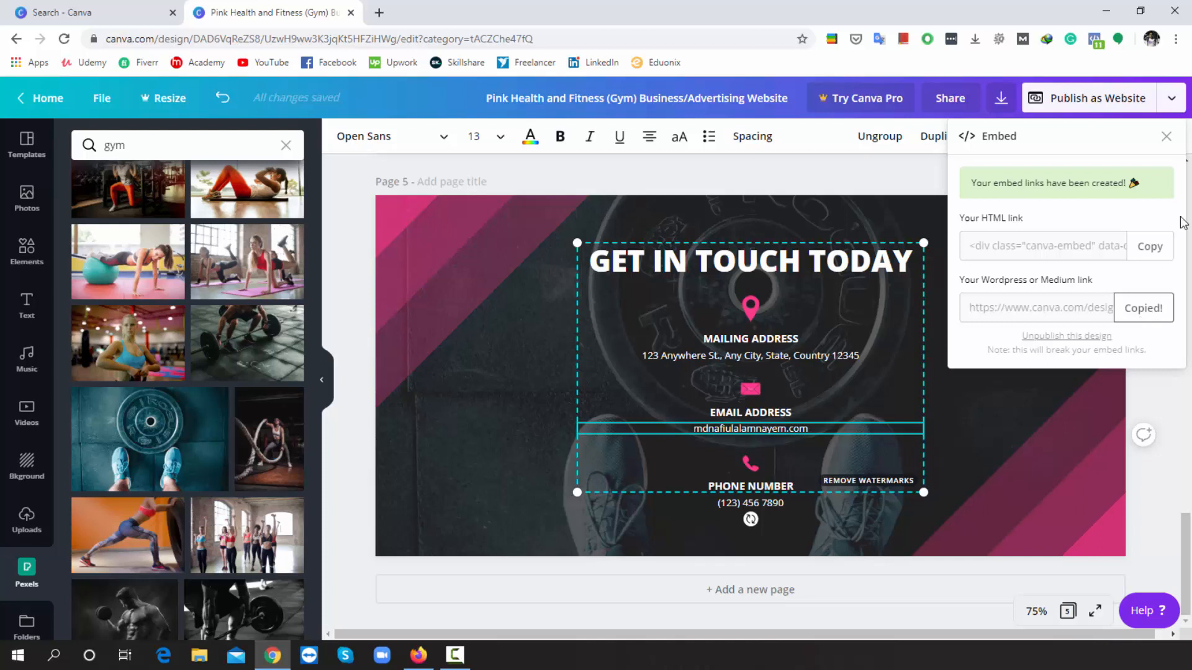
{"action": "left_click", "coordinate": [1165, 138]}
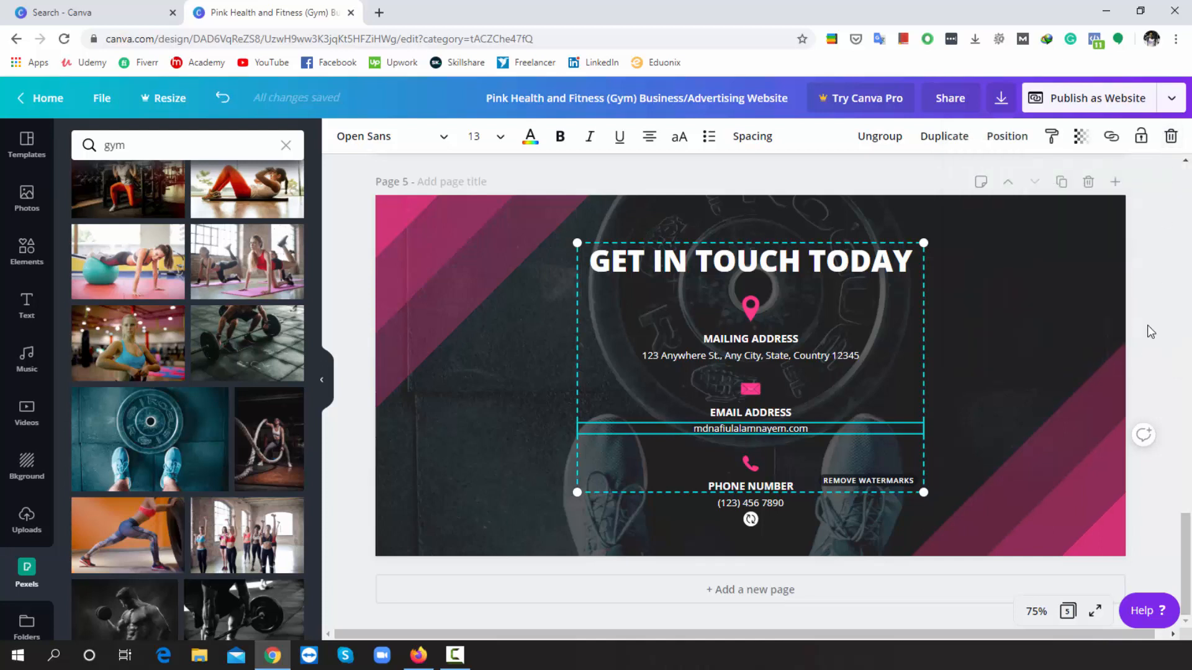
- Set the website style to Classic navigation and preview the site in a new tab
{"action": "left_click", "coordinate": [1113, 103]}
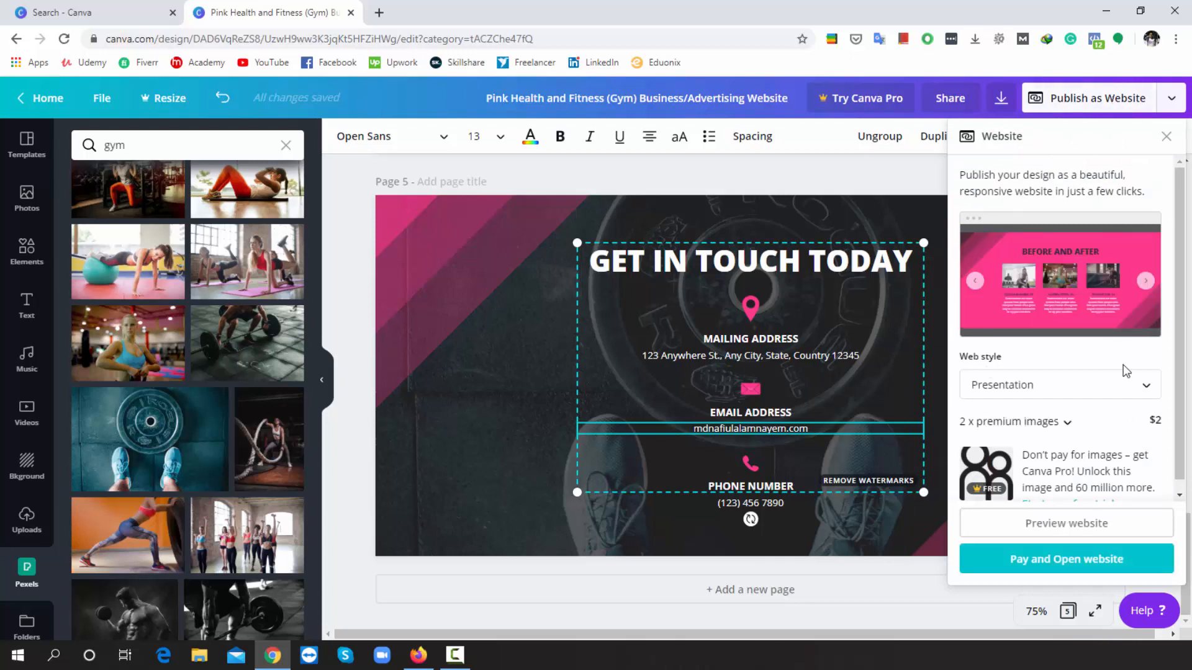
{"action": "left_click", "coordinate": [1149, 386]}
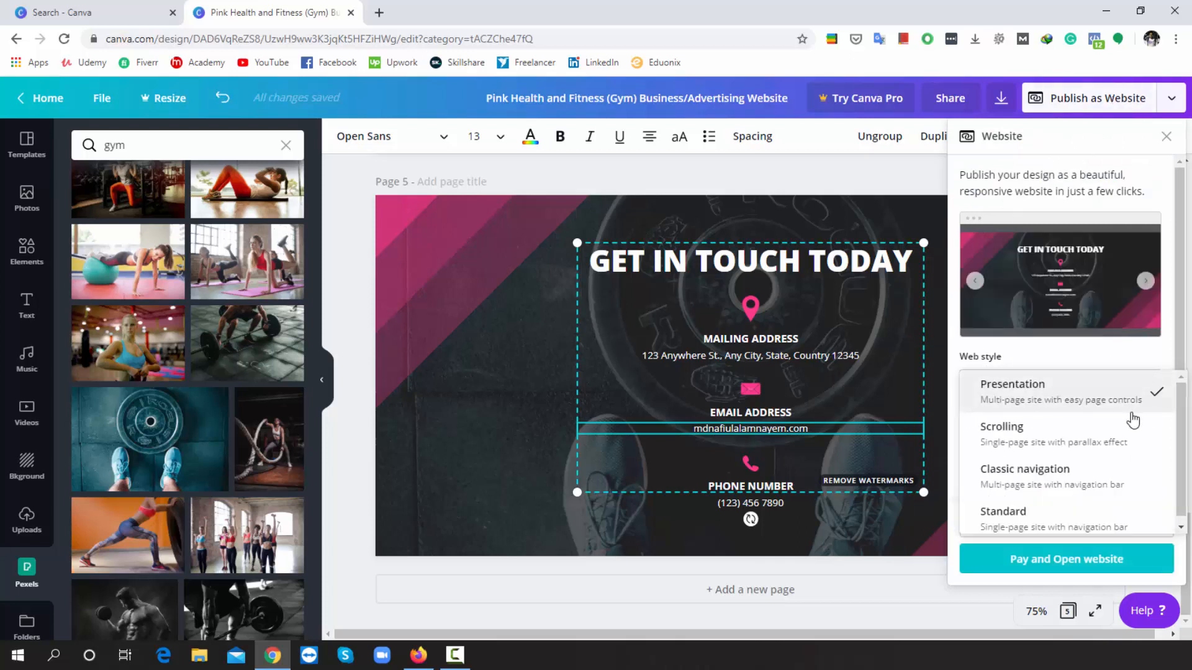
{"action": "left_click", "coordinate": [1057, 487]}
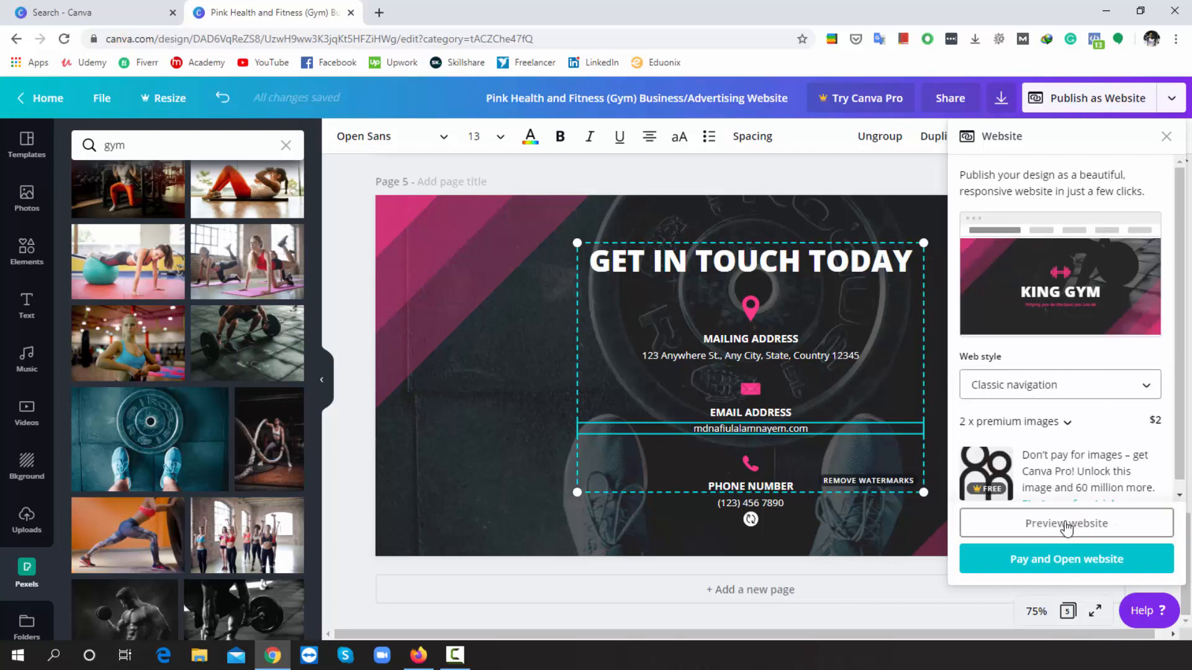
{"action": "left_click", "coordinate": [1067, 525]}
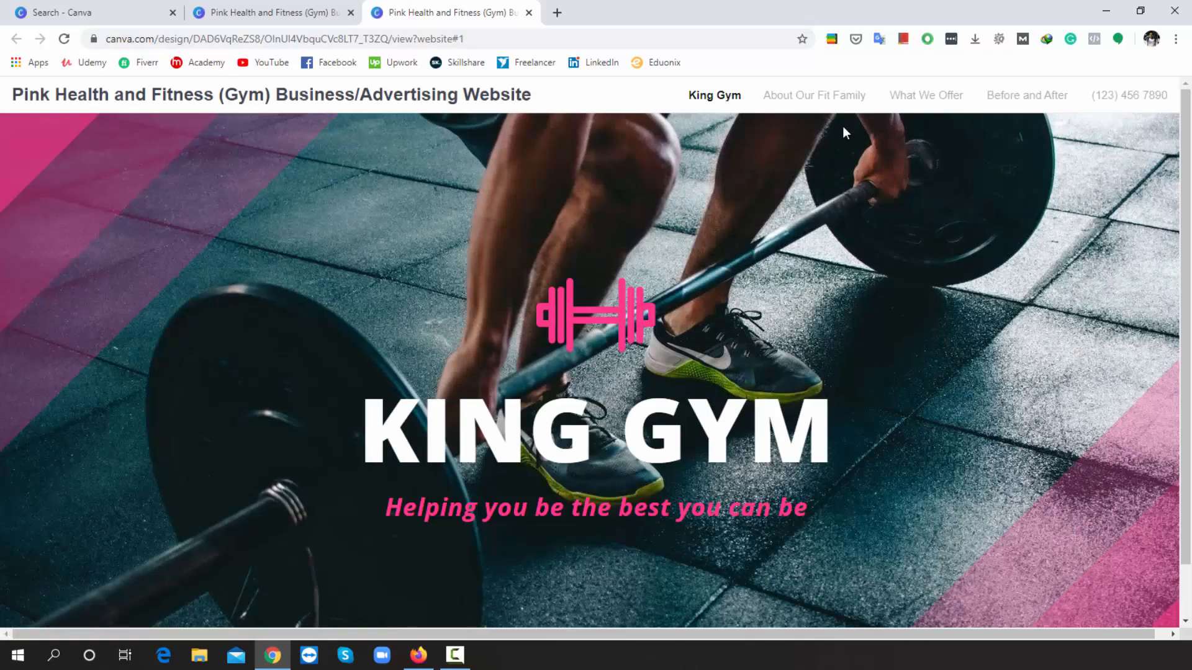
- Jump through the About Our Fit Family, What We Offer, Before and After and contact sections
{"action": "left_click", "coordinate": [826, 99]}
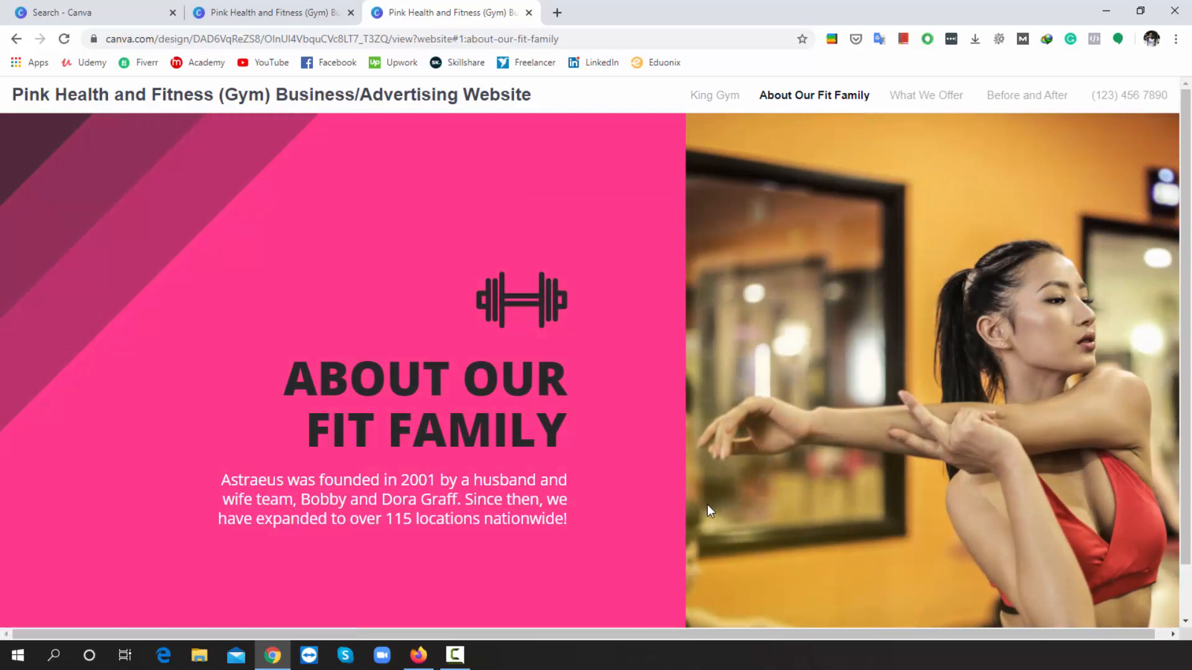
{"action": "left_click", "coordinate": [927, 99]}
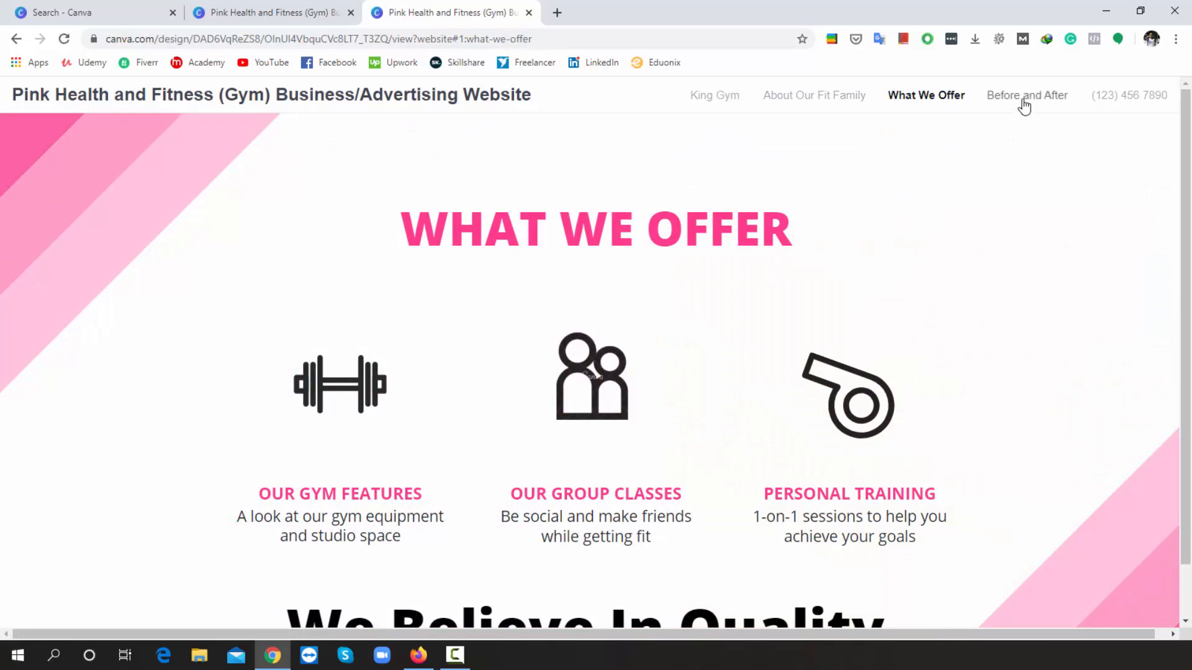
{"action": "left_click", "coordinate": [1023, 101]}
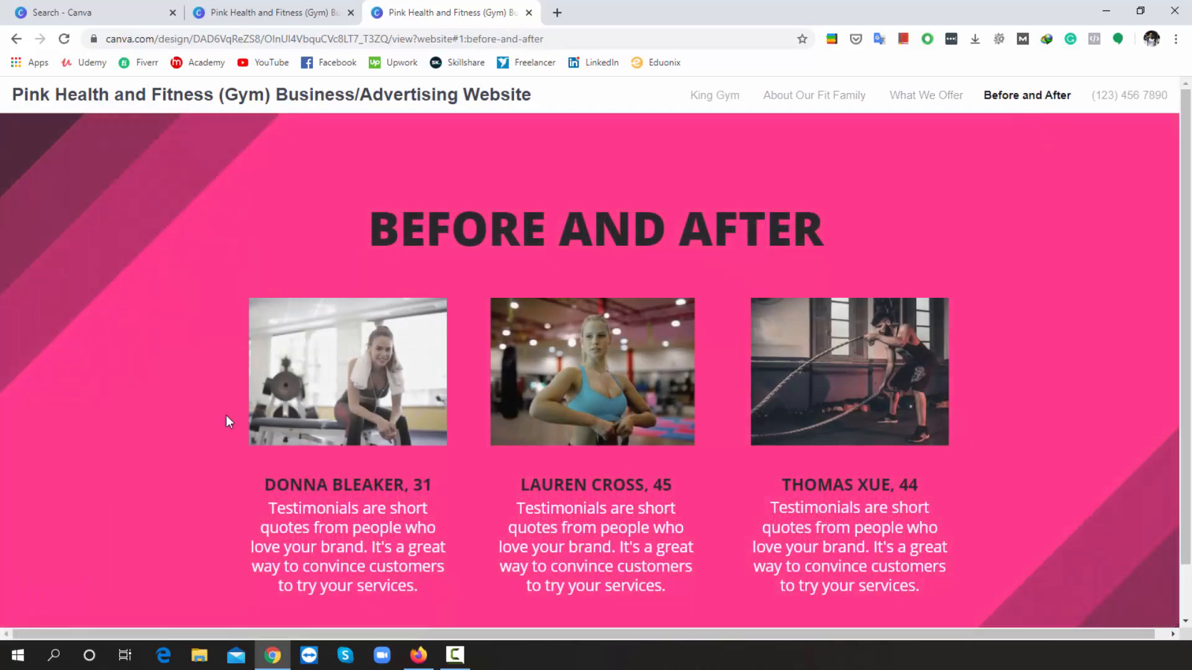
{"action": "left_click", "coordinate": [1131, 95]}
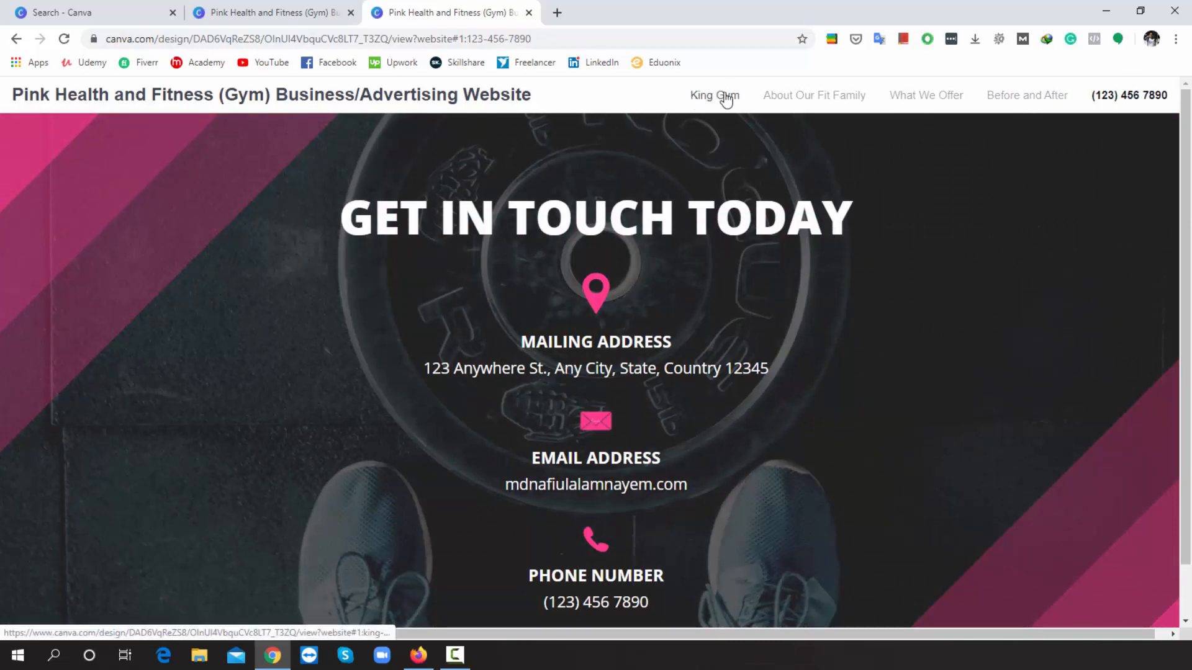
- Back in the editor, title page 5, the Get In Touch Today page, 'About Us'
{"action": "left_click", "coordinate": [267, 12]}
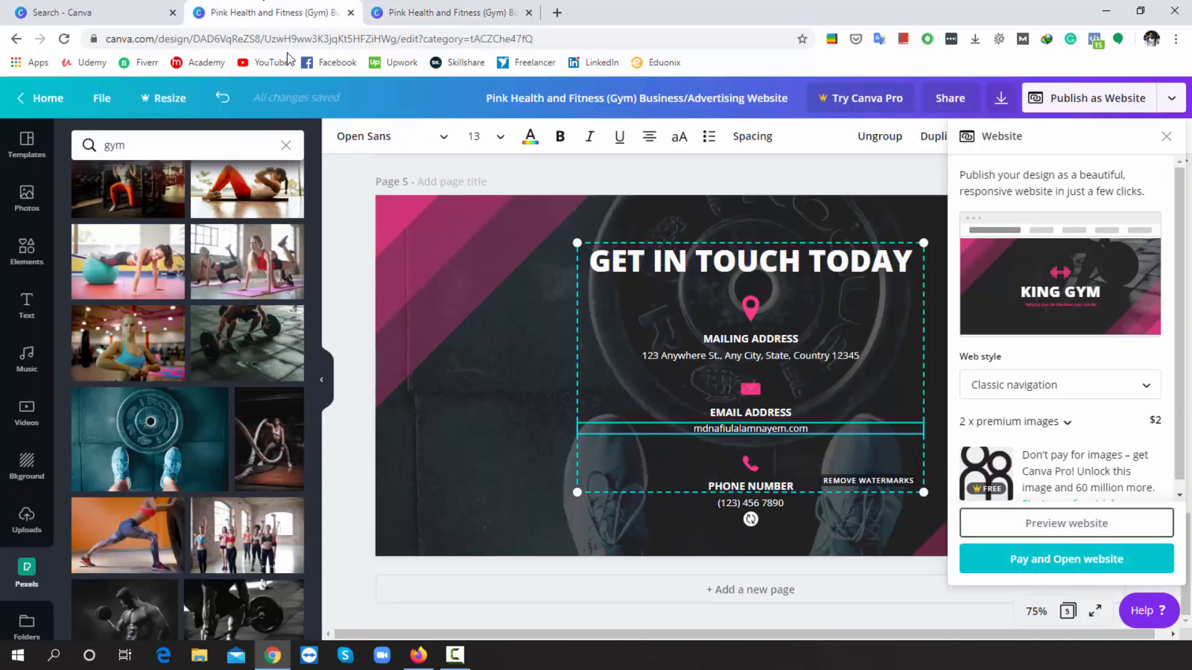
{"action": "scroll", "coordinate": [472, 265], "scroll_direction": "up", "scroll_amount": 3}
{"action": "scroll", "coordinate": [467, 267], "scroll_direction": "up", "scroll_amount": 15}
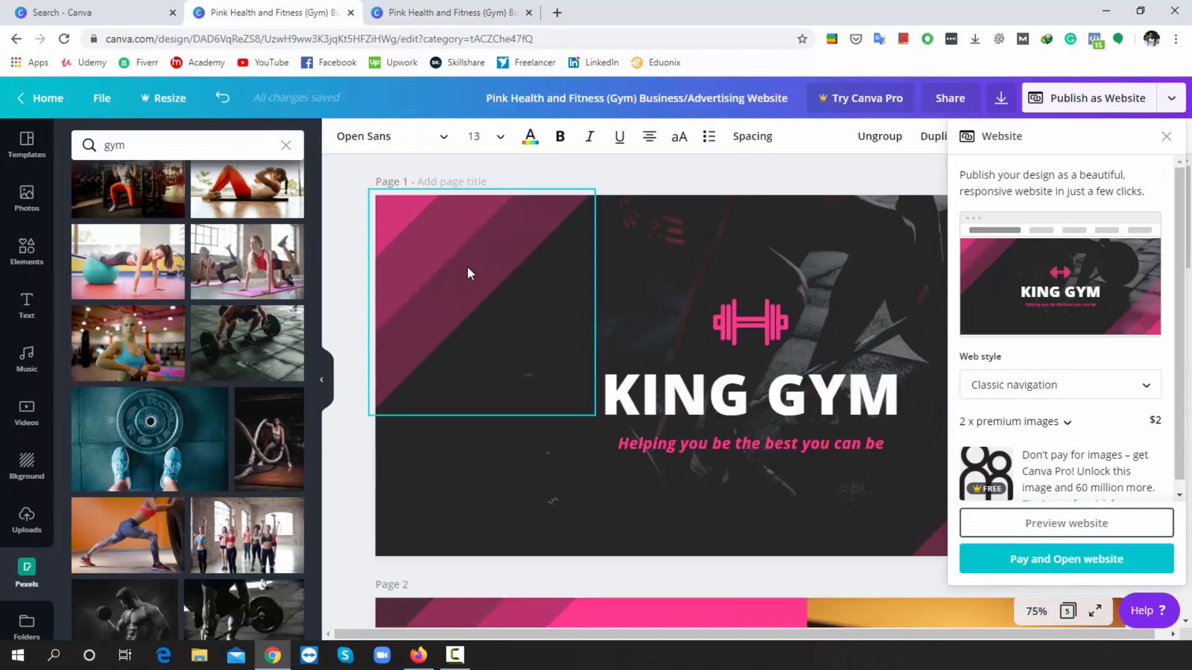
{"action": "left_click", "coordinate": [480, 183]}
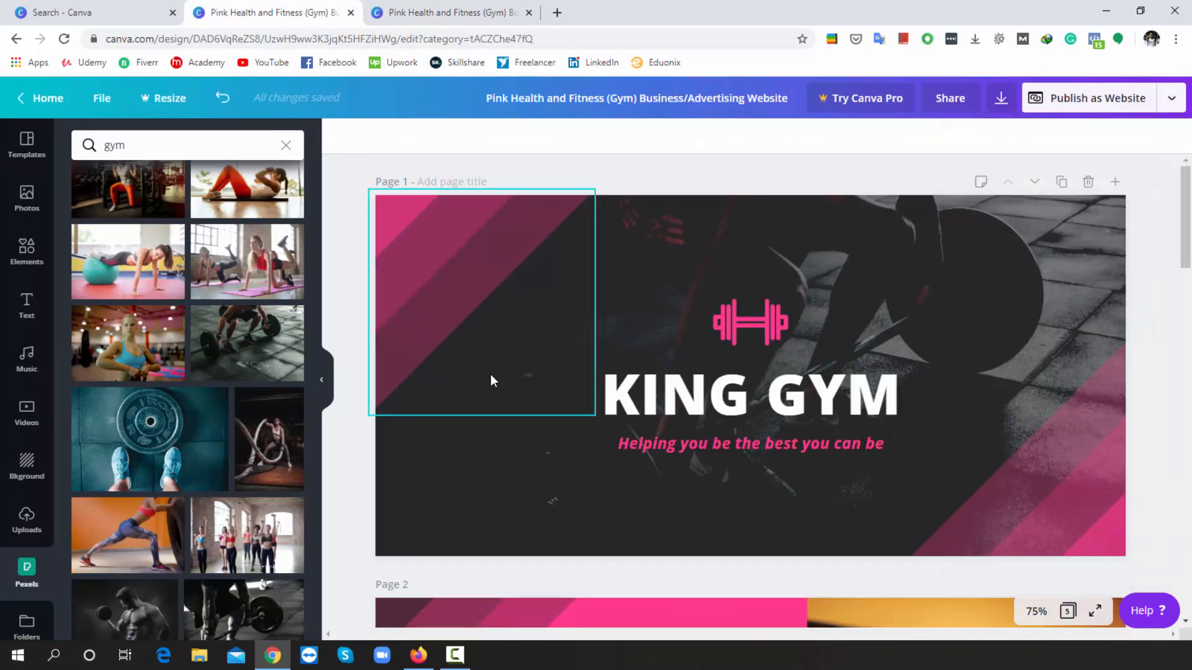
{"action": "scroll", "coordinate": [490, 381], "scroll_direction": "down", "scroll_amount": 15}
{"action": "scroll", "coordinate": [493, 388], "scroll_direction": "down", "scroll_amount": 10}
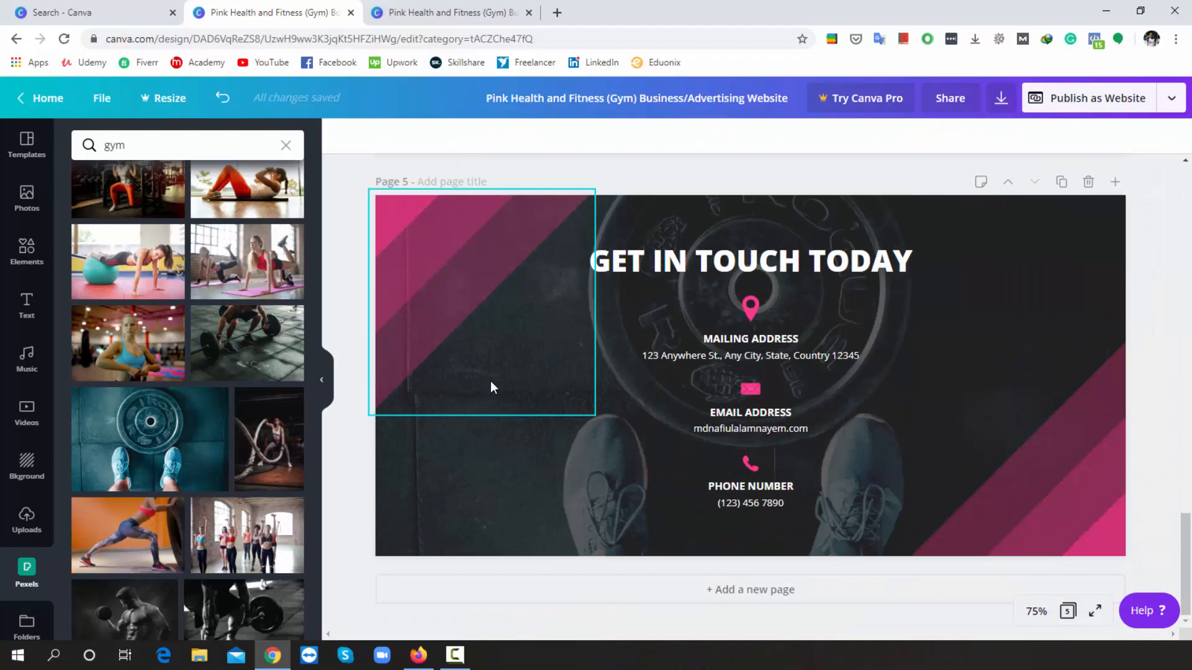
{"action": "left_click", "coordinate": [486, 184]}
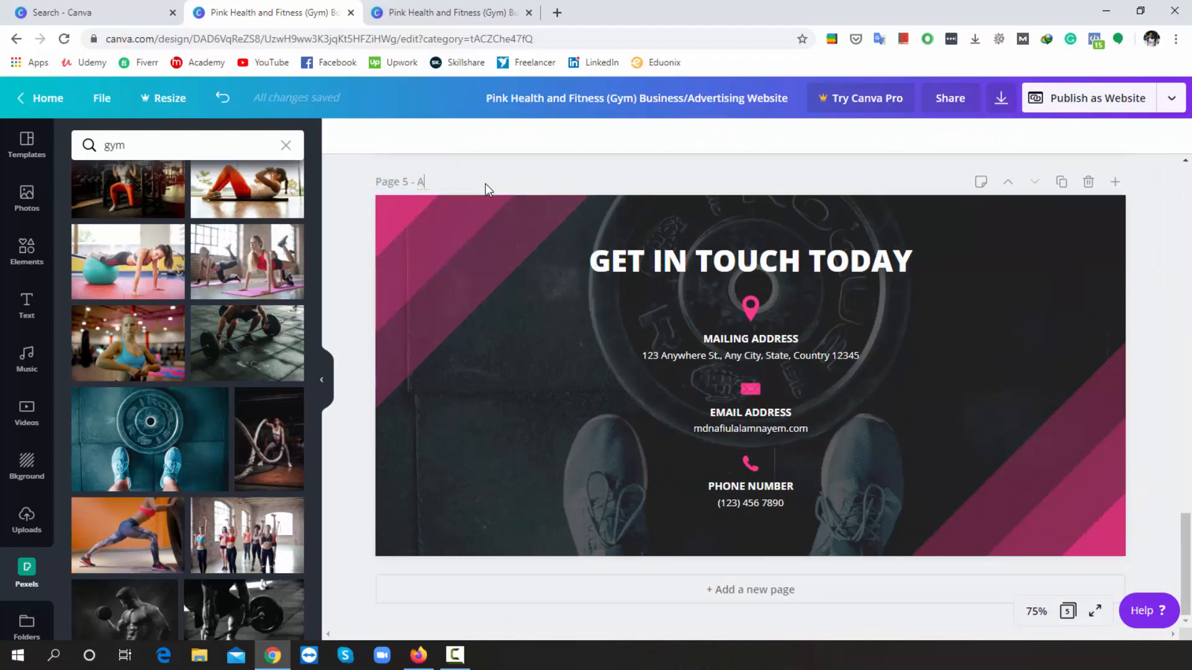
{"action": "type", "text": "About Us"}
- Reload the preview, confirm About Us leads to the contact section, and return to the editor
{"action": "left_click", "coordinate": [470, 6]}
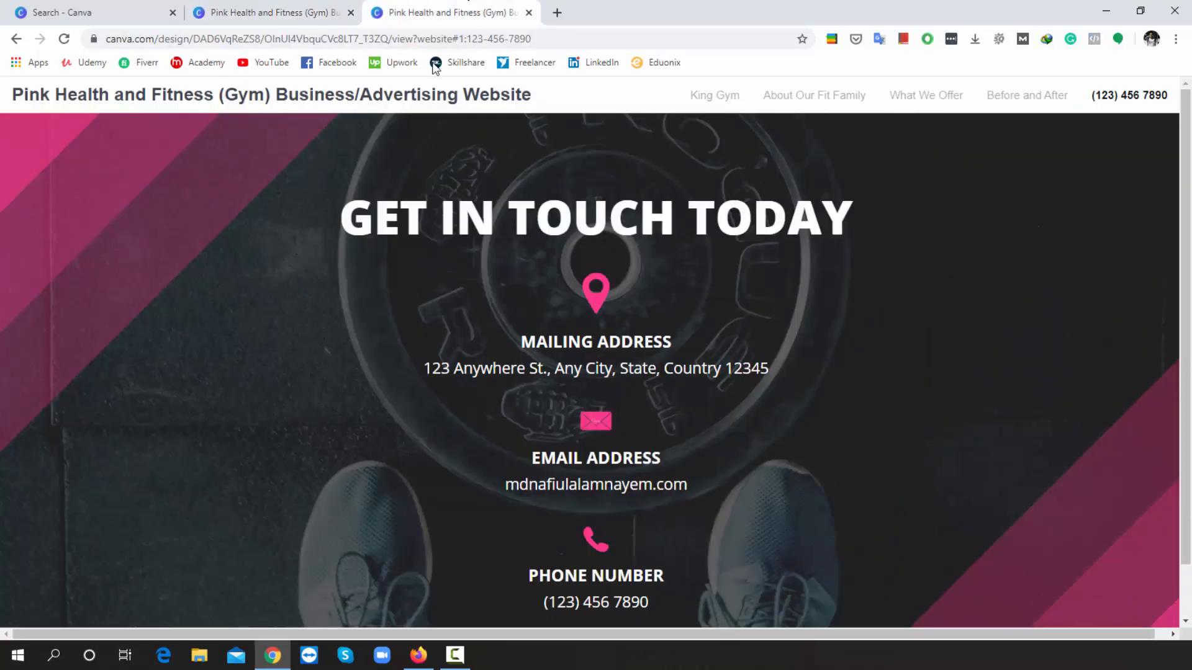
{"action": "left_click", "coordinate": [68, 39]}
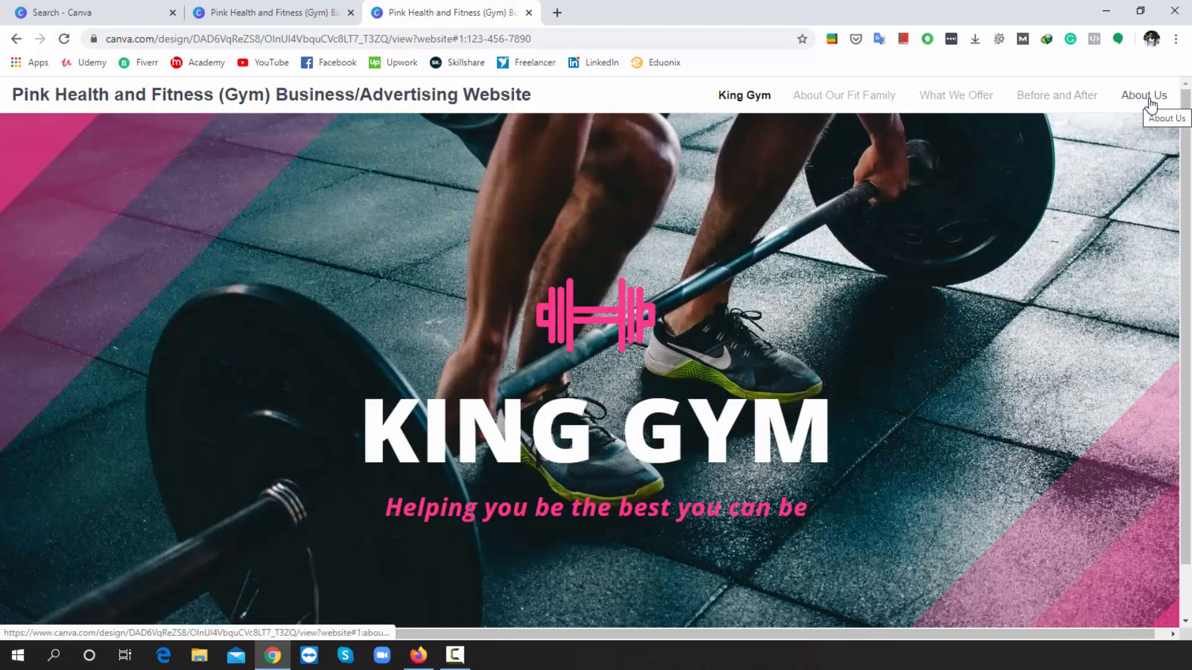
{"action": "left_click", "coordinate": [1150, 104]}
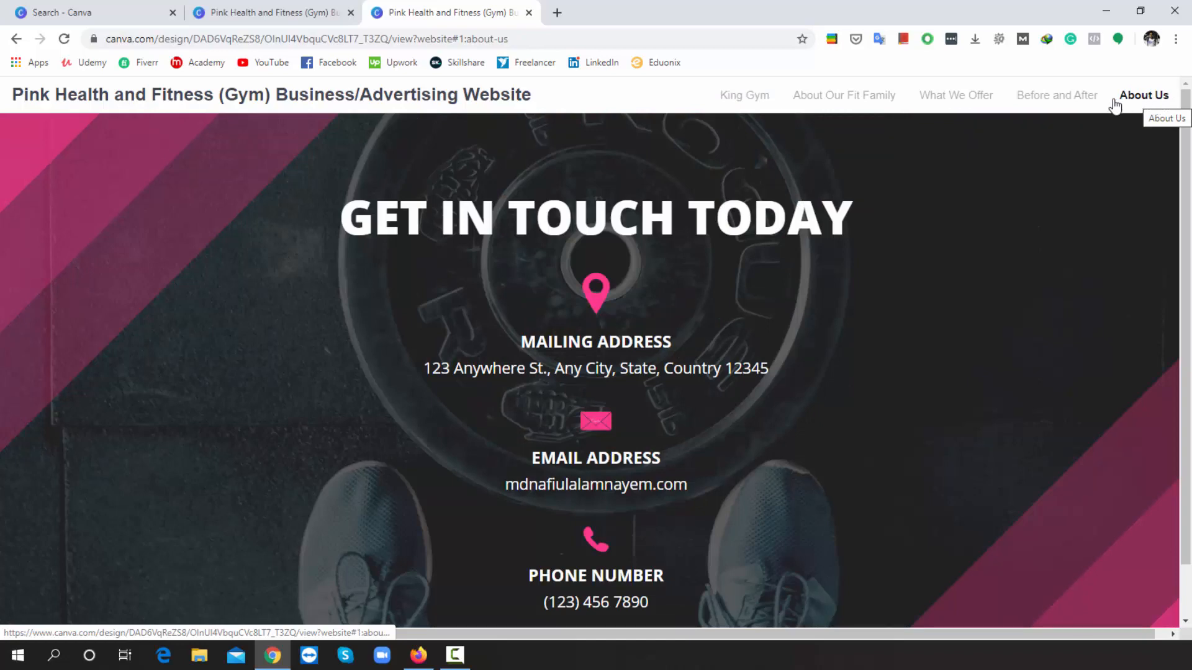
{"action": "left_click", "coordinate": [225, 6]}
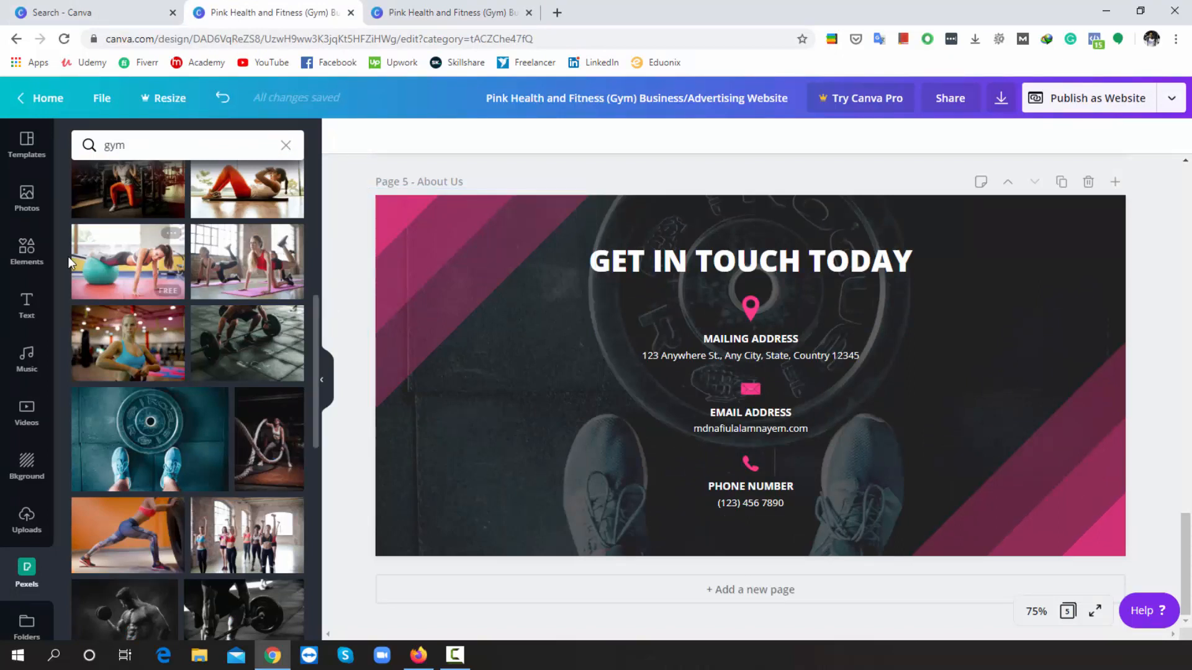
- Add a square shape and shrink it into a flat bar at the page's lower right
{"action": "left_click", "coordinate": [28, 252]}
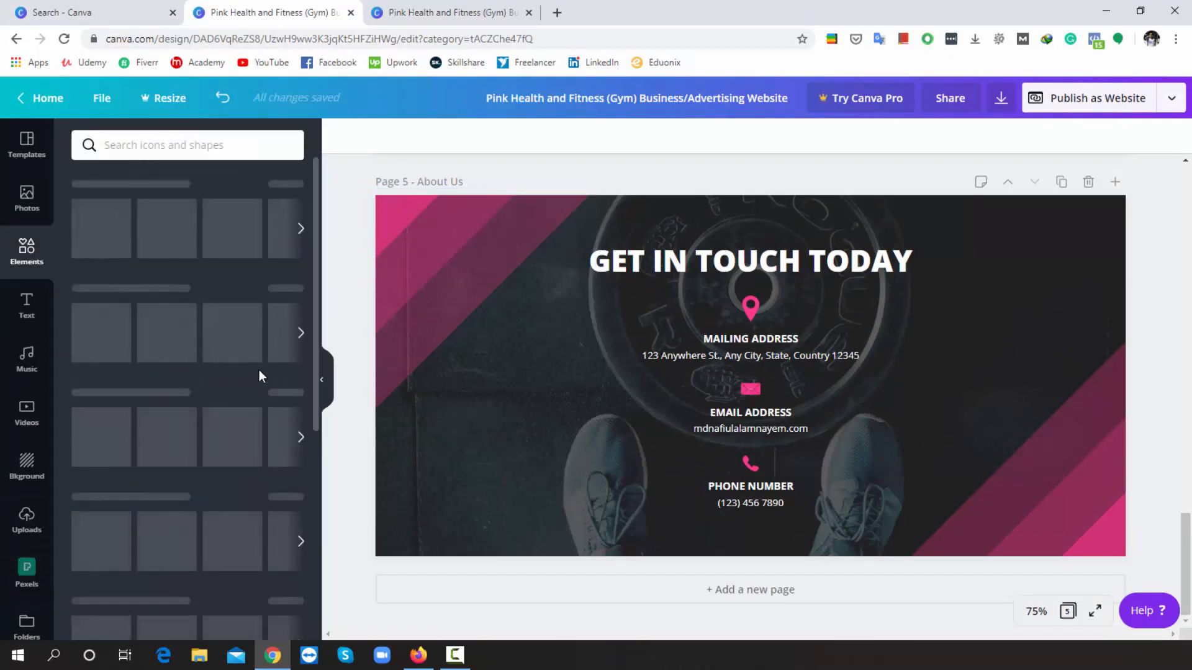
{"action": "scroll", "coordinate": [259, 393], "scroll_direction": "down", "scroll_amount": 4}
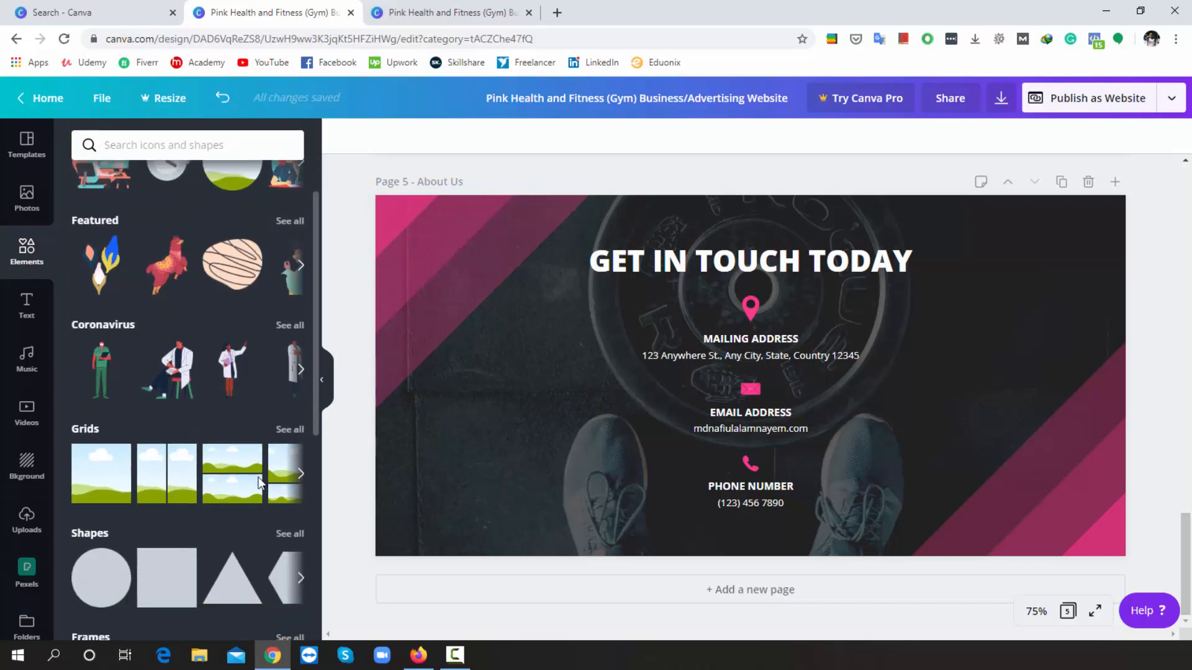
{"action": "left_click", "coordinate": [181, 423]}
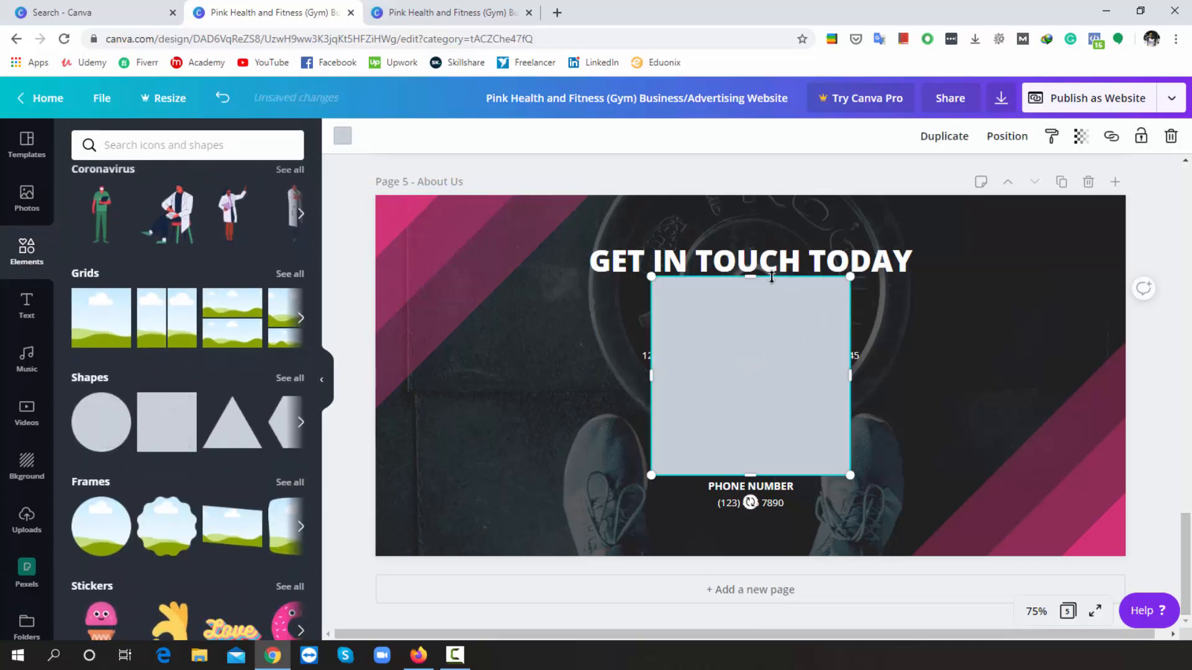
{"action": "left_click_drag", "start_coordinate": [751, 276], "coordinate": [1005, 510]}
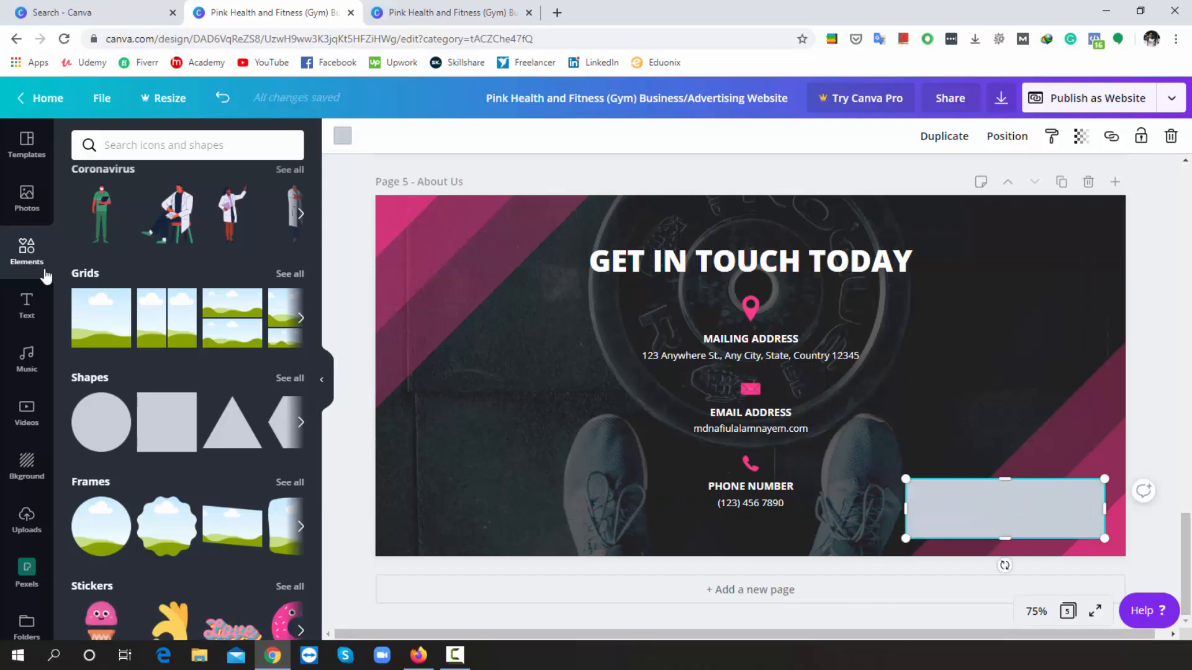
{"action": "left_click", "coordinate": [27, 305]}
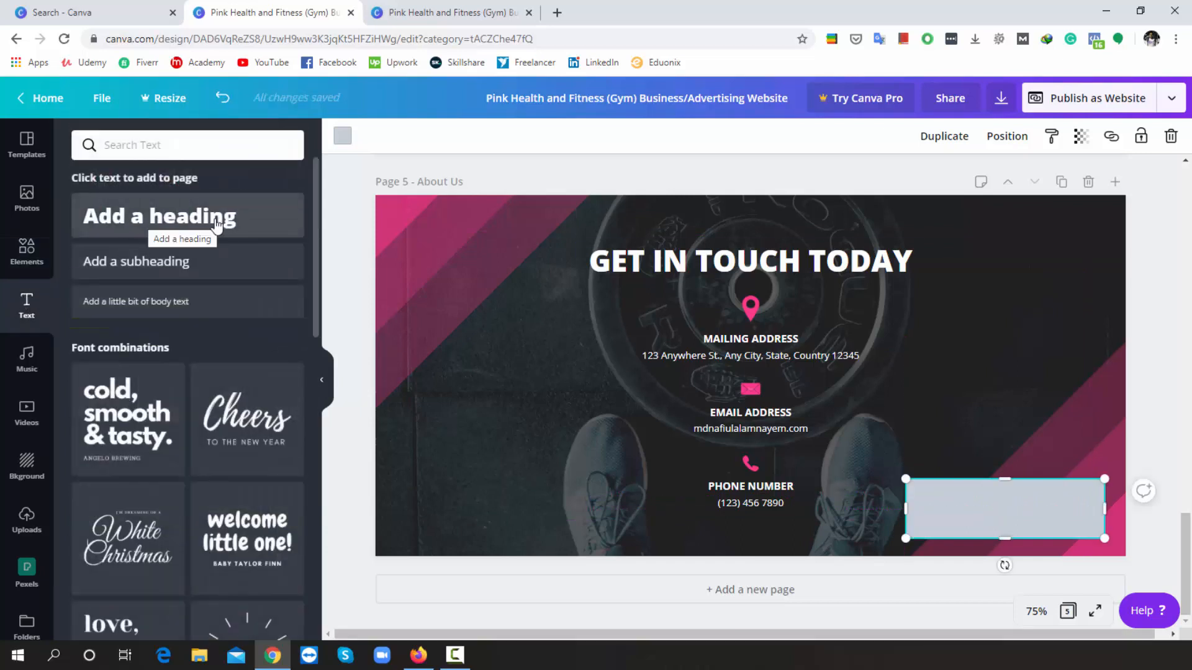
- Add a 'Join Now' heading and place it over the grey bar at the lower right
{"action": "left_click", "coordinate": [152, 218]}
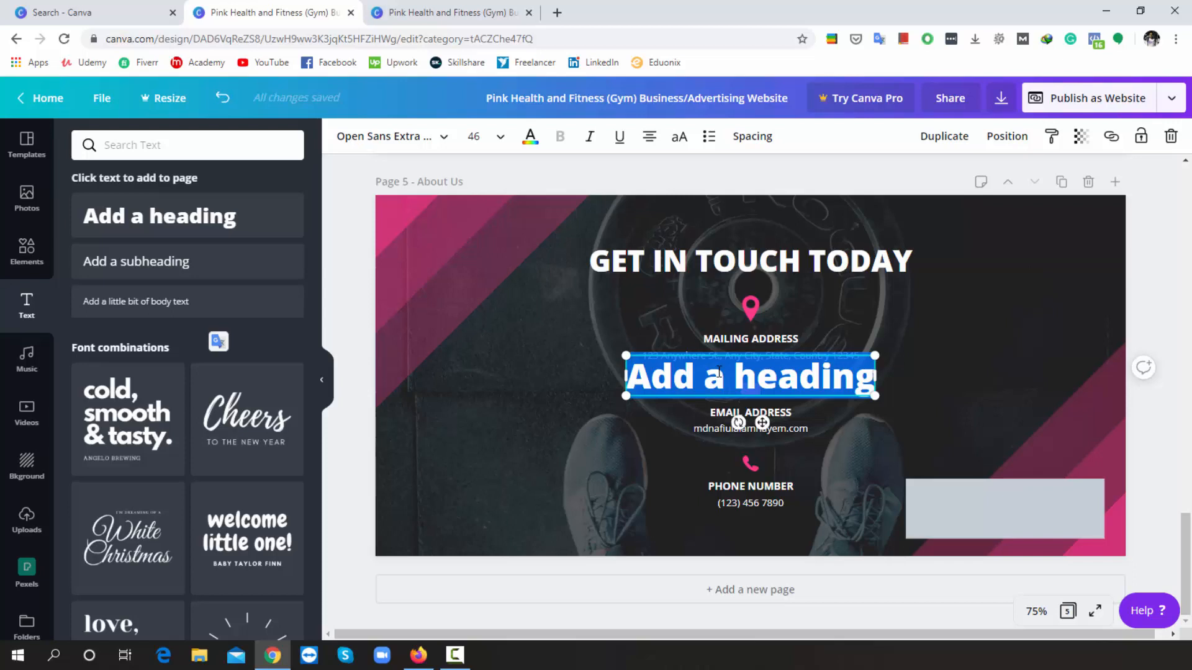
{"action": "key", "text": "BackSpace"}
{"action": "type", "text": "Joi"}
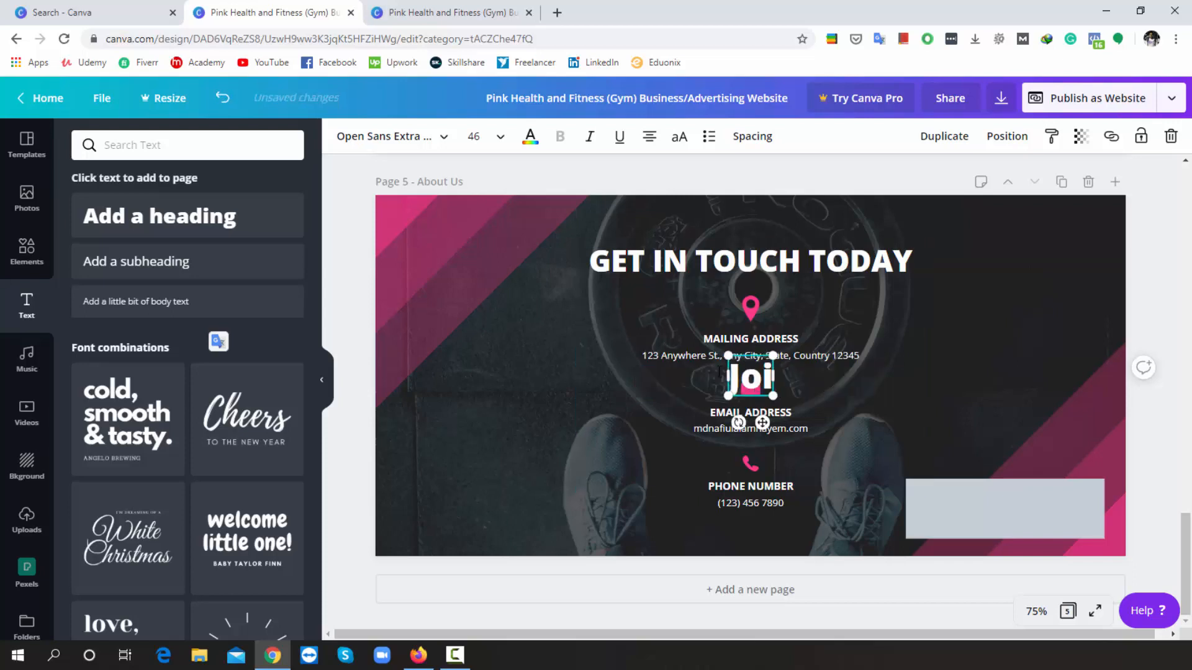
{"action": "type", "text": "n Now"}
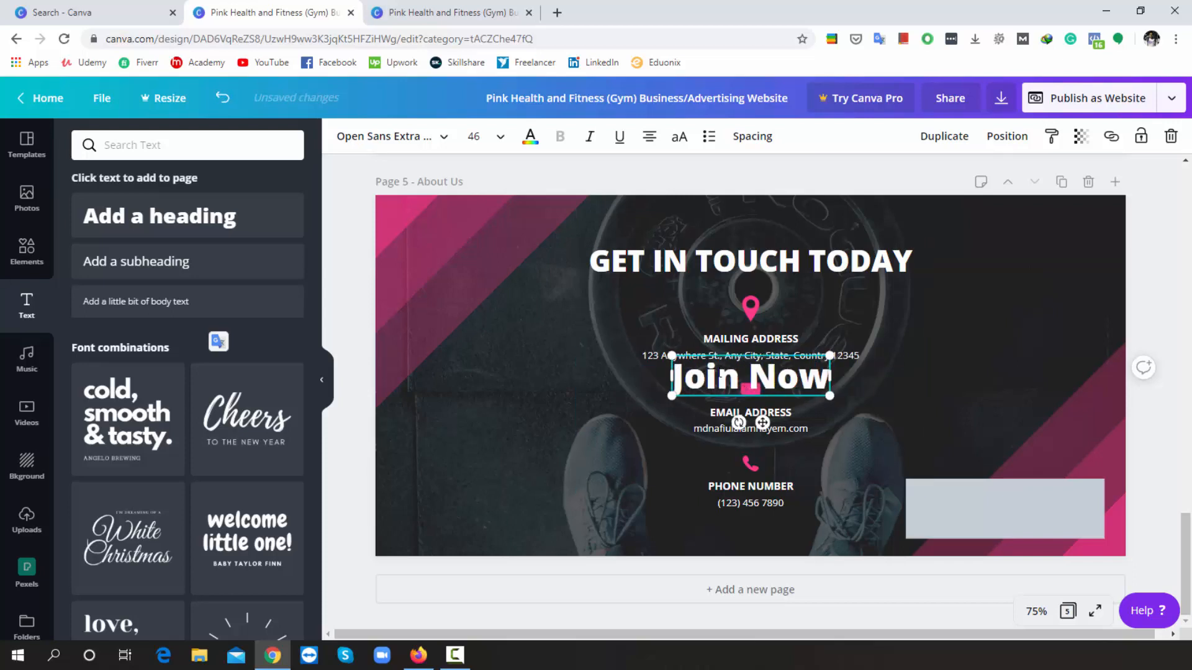
{"action": "type", "text": "!"}
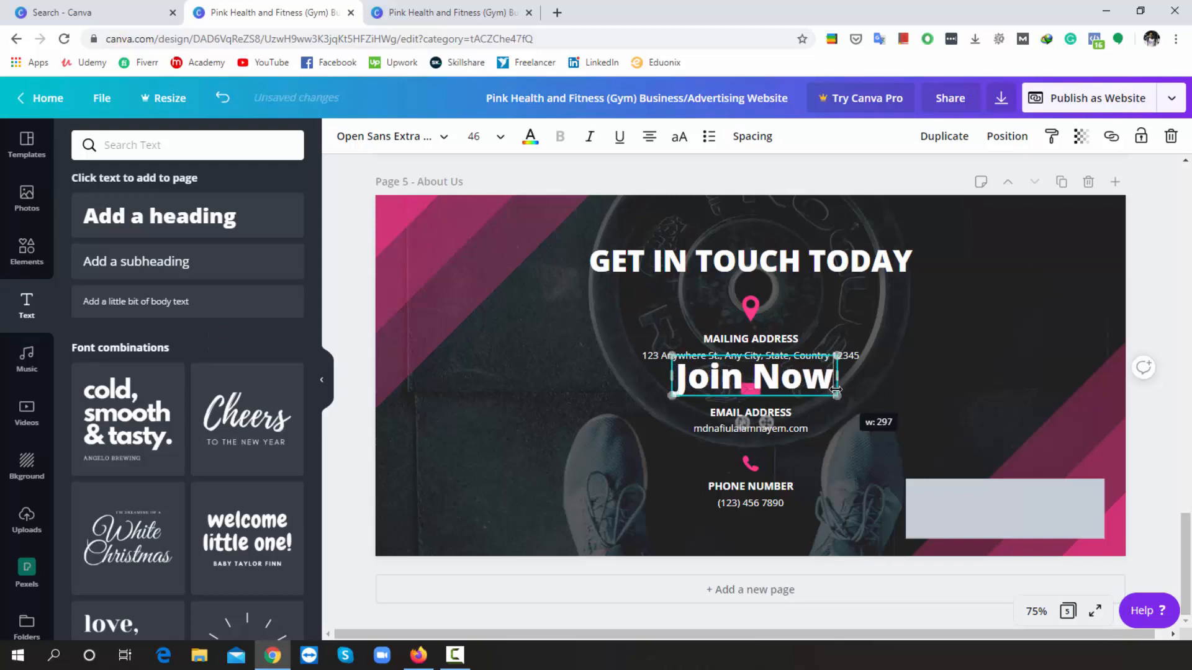
{"action": "key", "text": "BackSpace"}
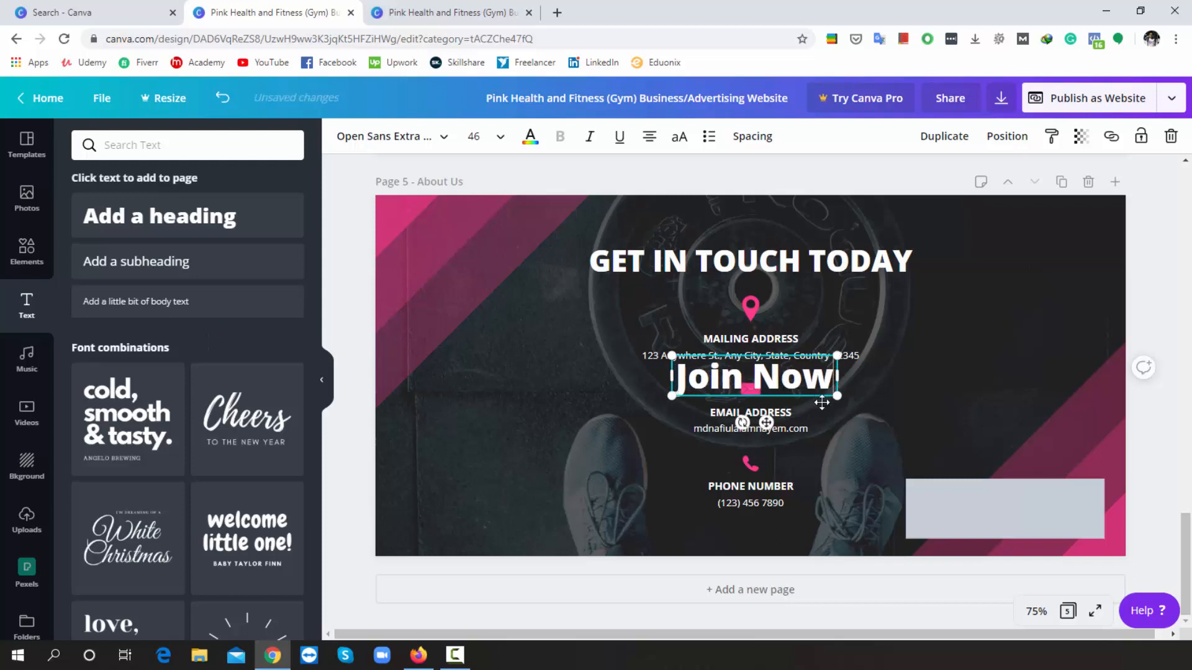
{"action": "left_click_drag", "start_coordinate": [828, 405], "coordinate": [1060, 531]}
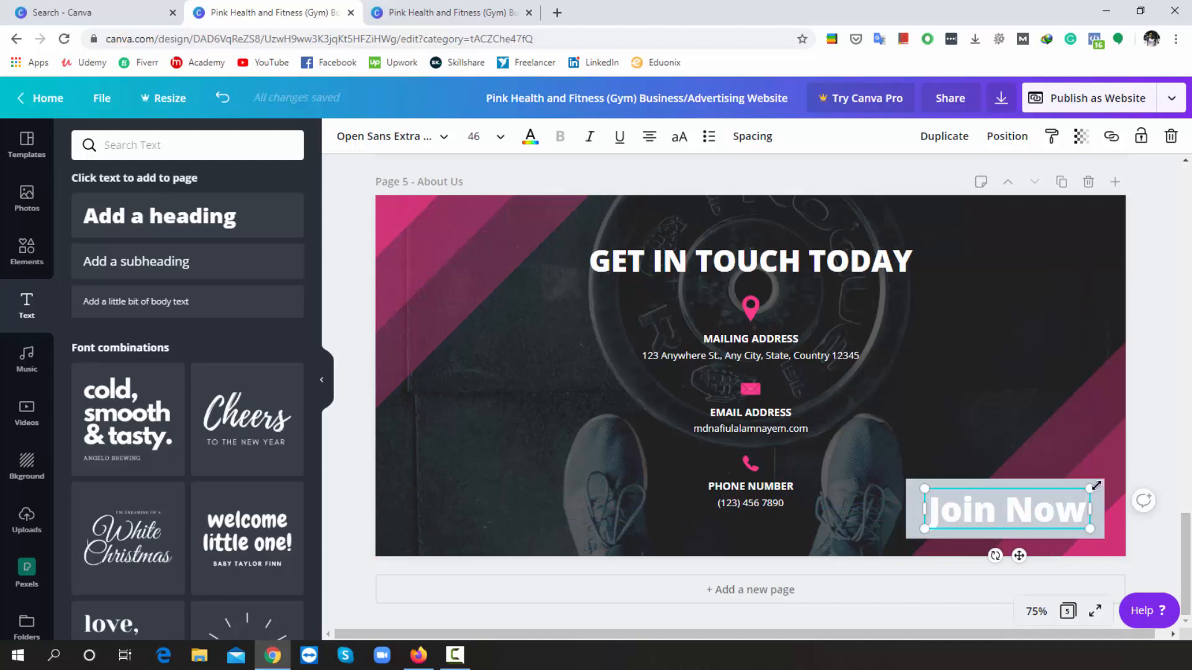
- Recolour the grey bar behind Join Now purple from the default colours
{"action": "left_click", "coordinate": [1093, 465]}
{"action": "left_click", "coordinate": [1089, 487]}
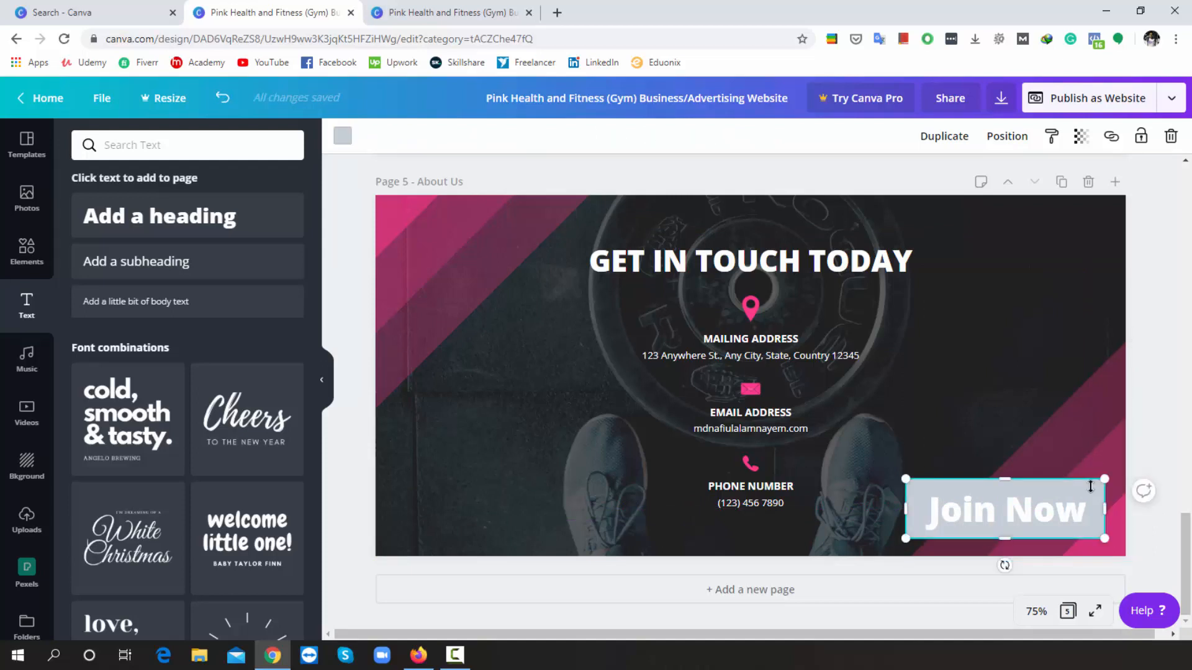
{"action": "left_click", "coordinate": [342, 136]}
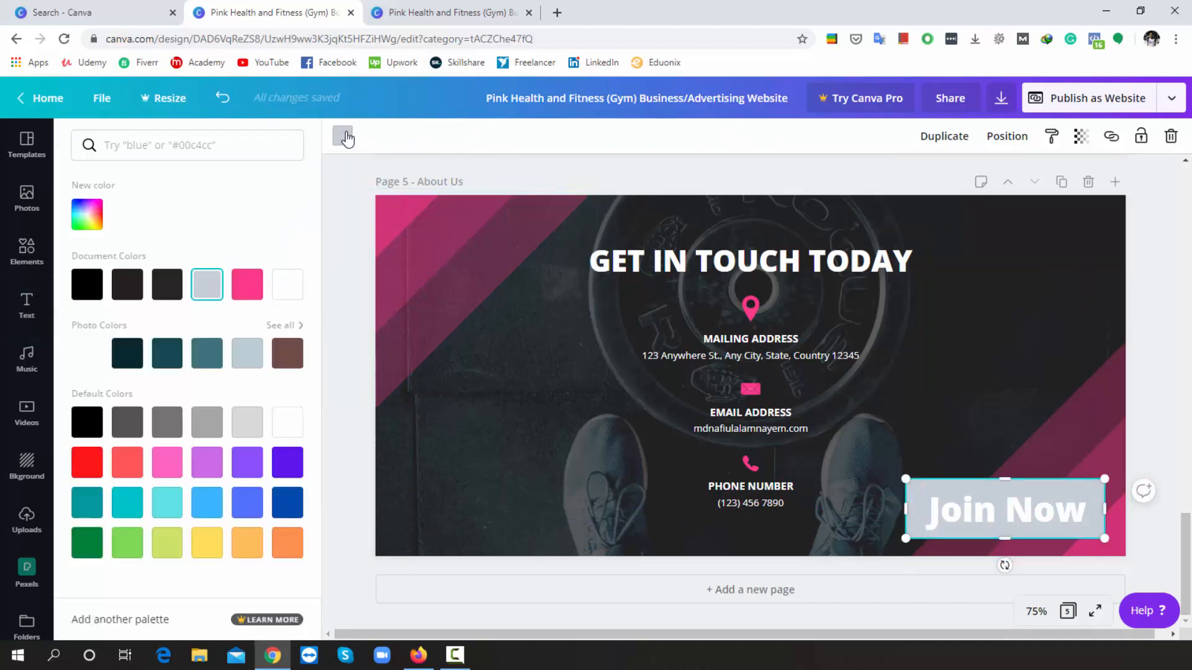
{"action": "left_click", "coordinate": [286, 463]}
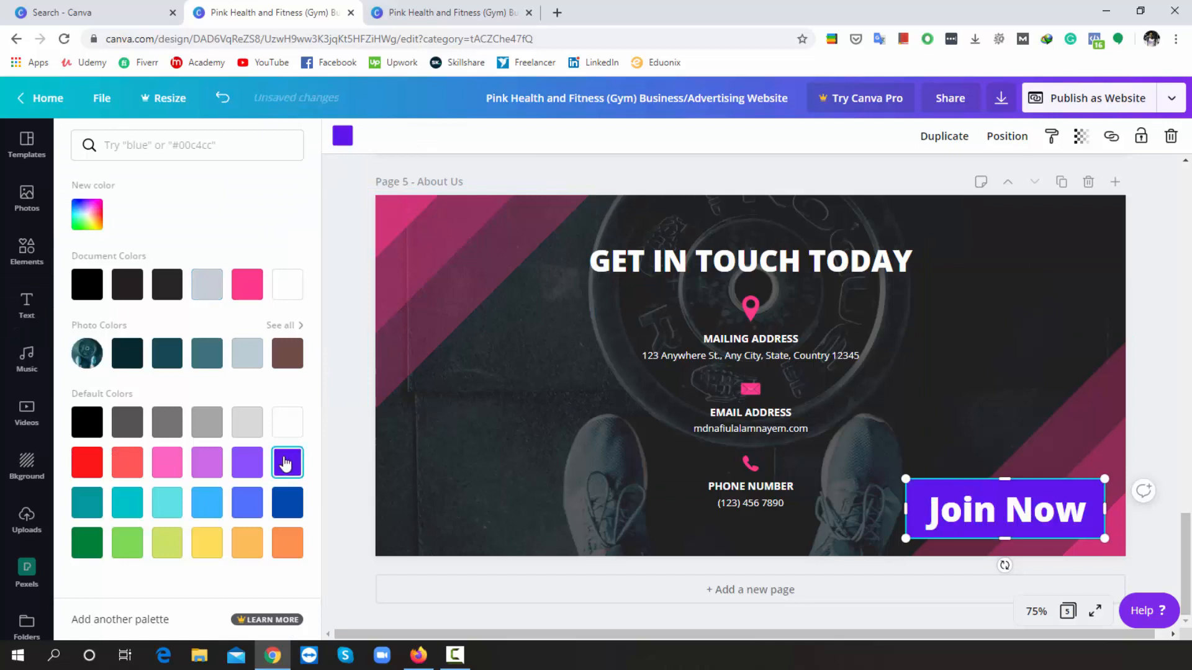
- Select the Join Now text and begin adding a web link to it
{"action": "left_click", "coordinate": [1021, 425]}
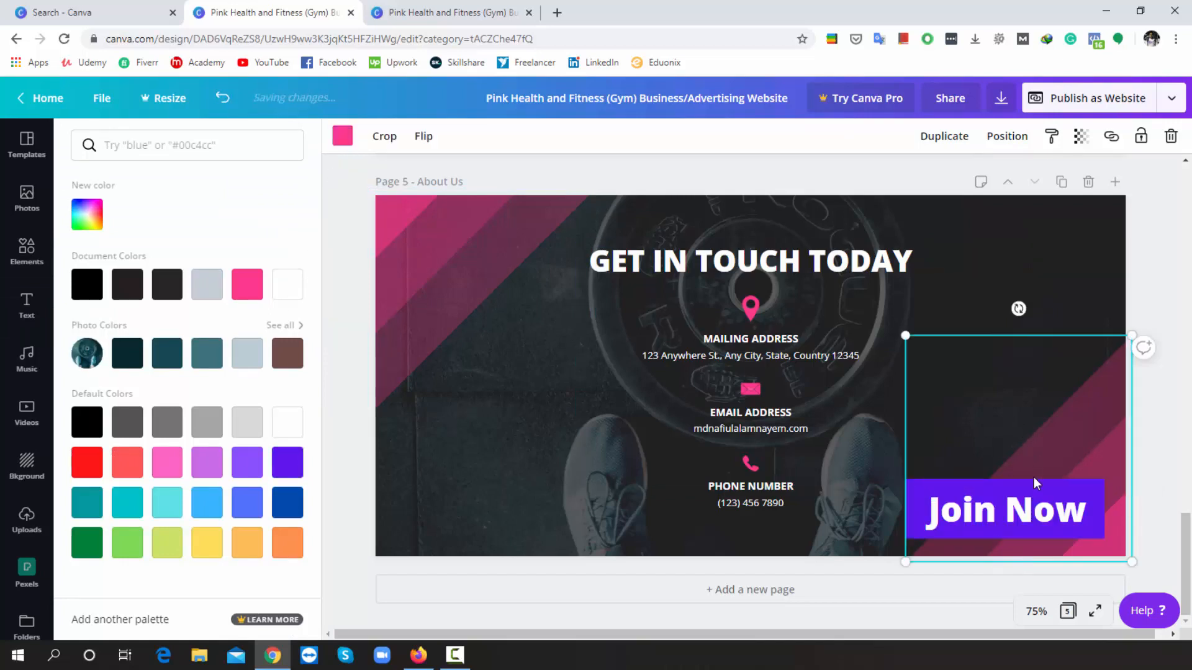
{"action": "left_click", "coordinate": [1033, 506]}
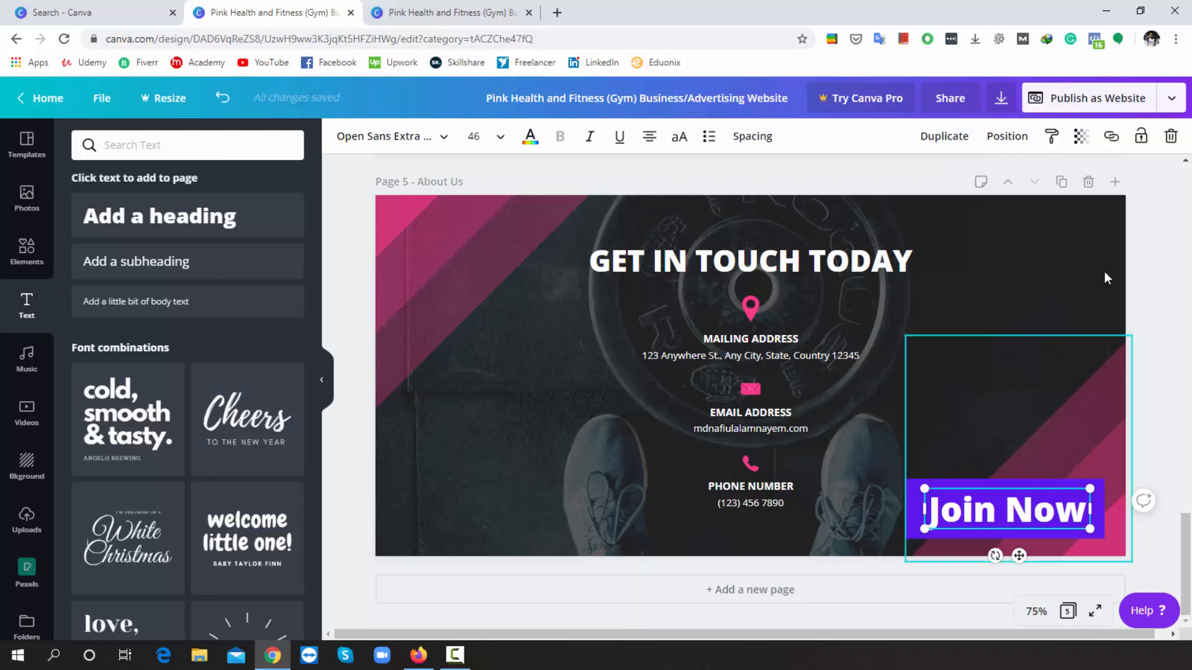
{"action": "left_click", "coordinate": [1111, 136]}
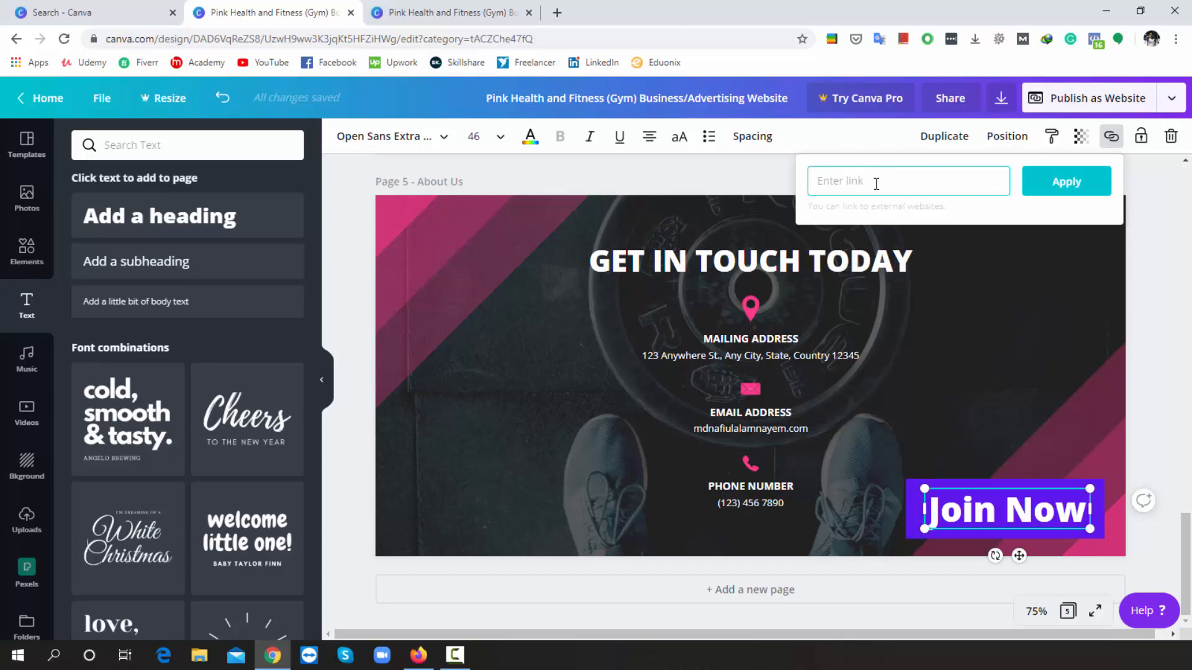
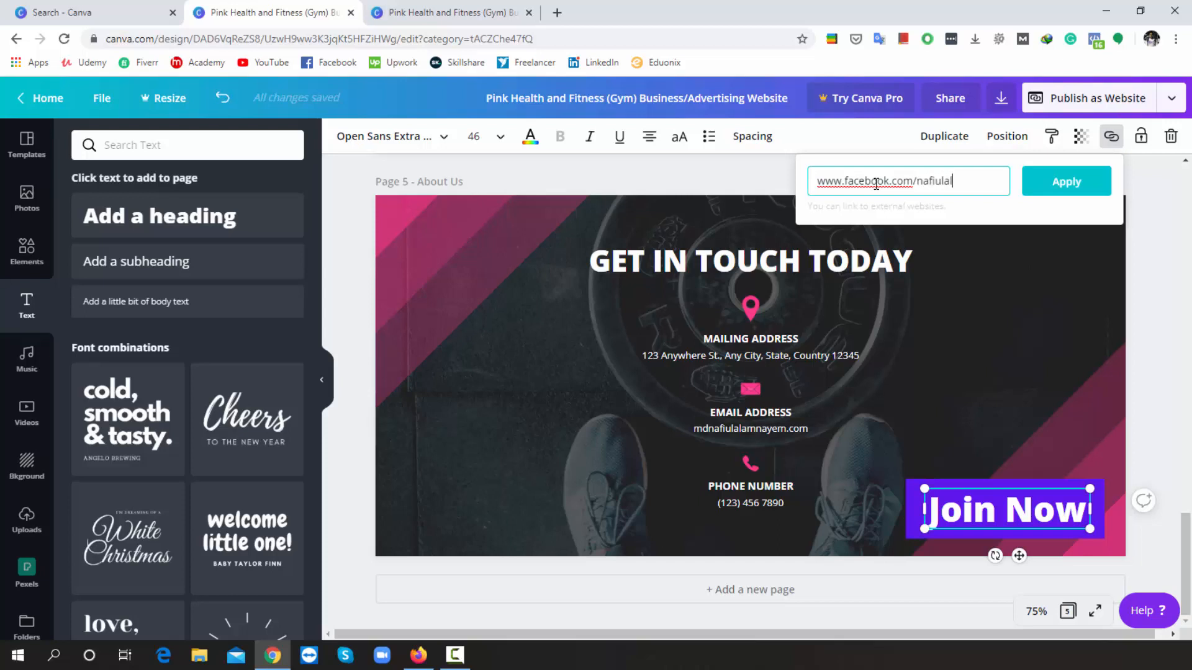
- Link Join Now to the Facebook profile URL, then switch to the published website tab
{"action": "left_click", "coordinate": [1081, 191]}
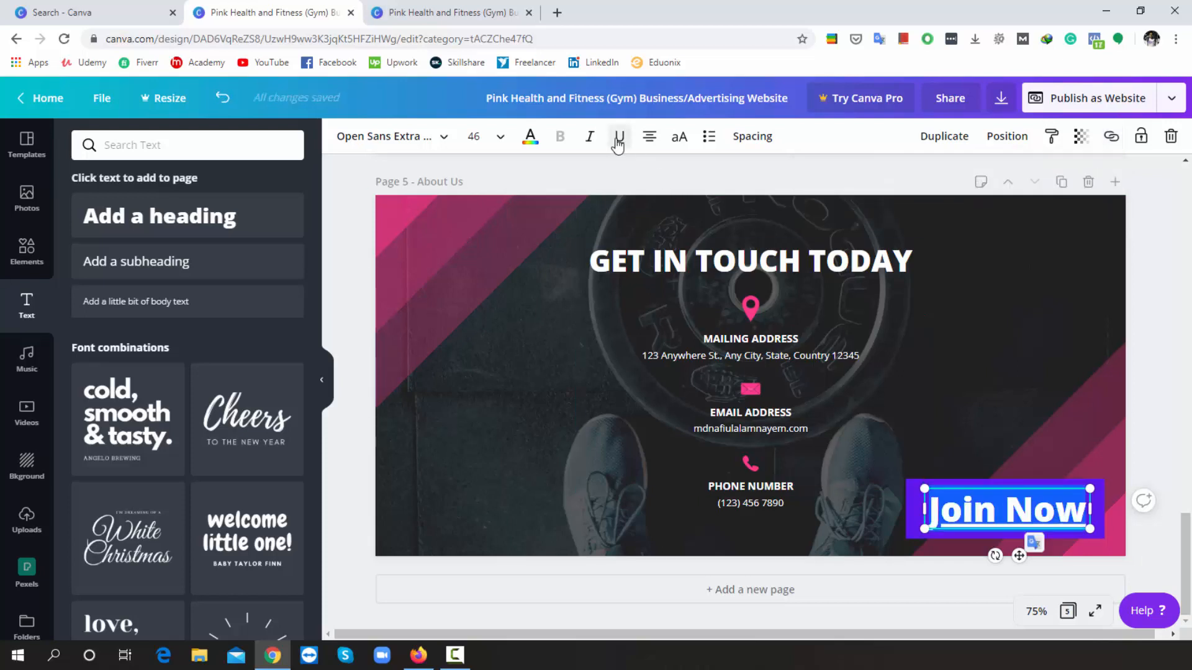
{"action": "left_click", "coordinate": [504, 10]}
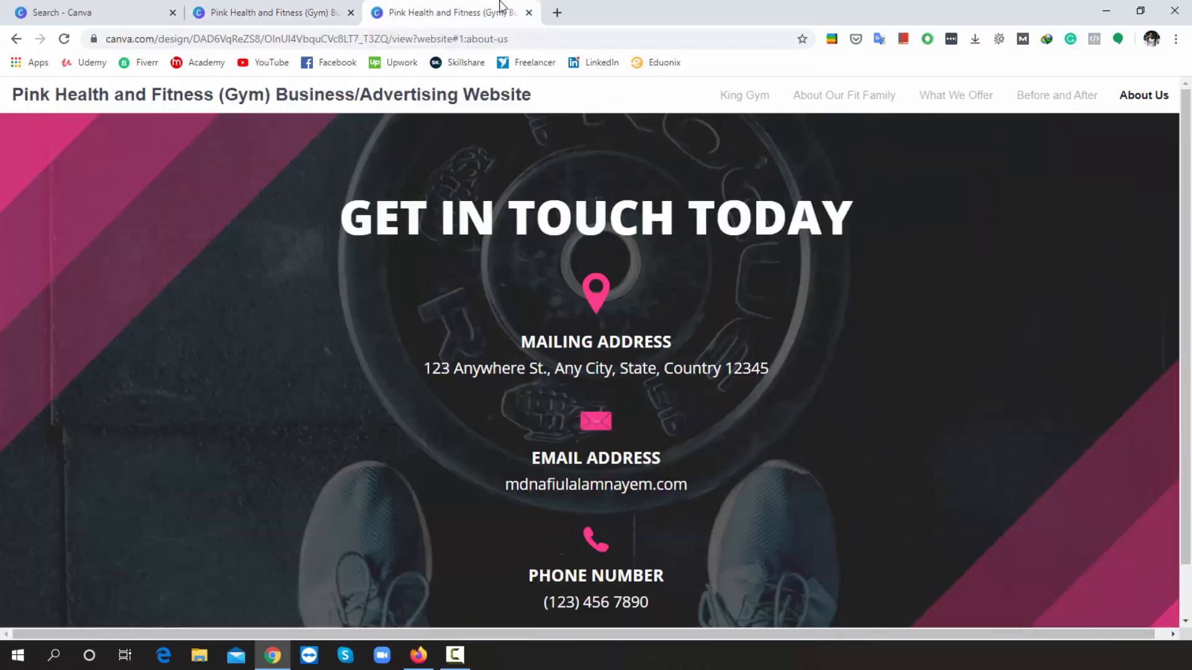
- Reload the site and confirm the purple Join Now button opens the Facebook profile
{"action": "left_click", "coordinate": [64, 39]}
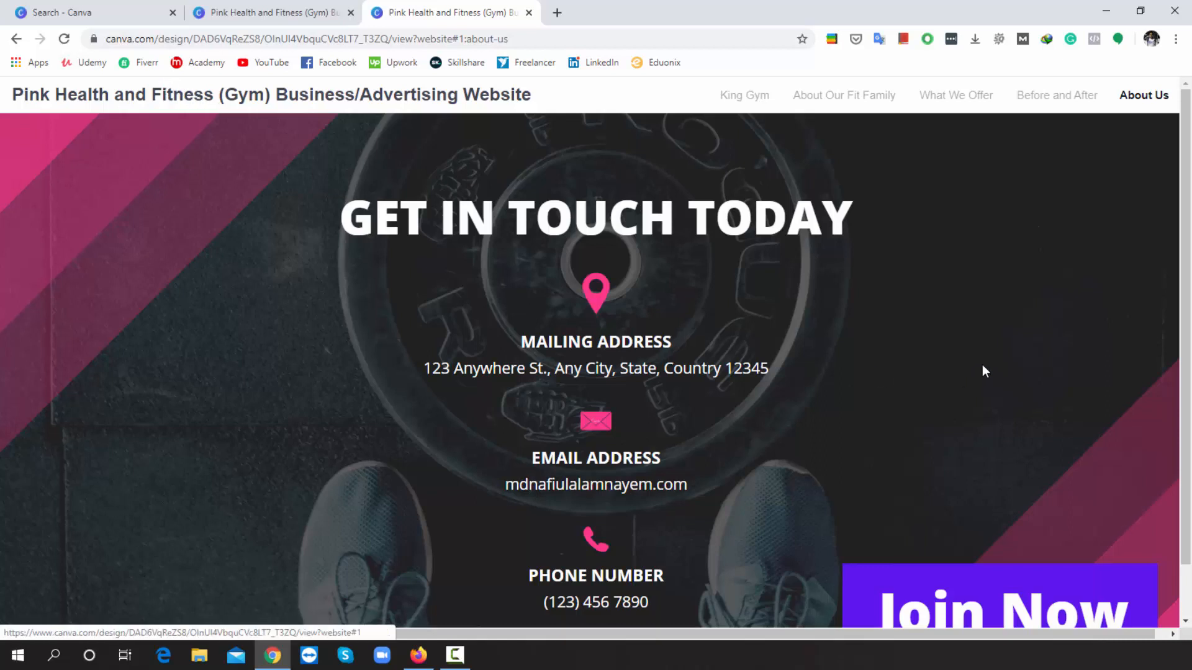
{"action": "scroll", "coordinate": [984, 371], "scroll_direction": "down", "scroll_amount": 1}
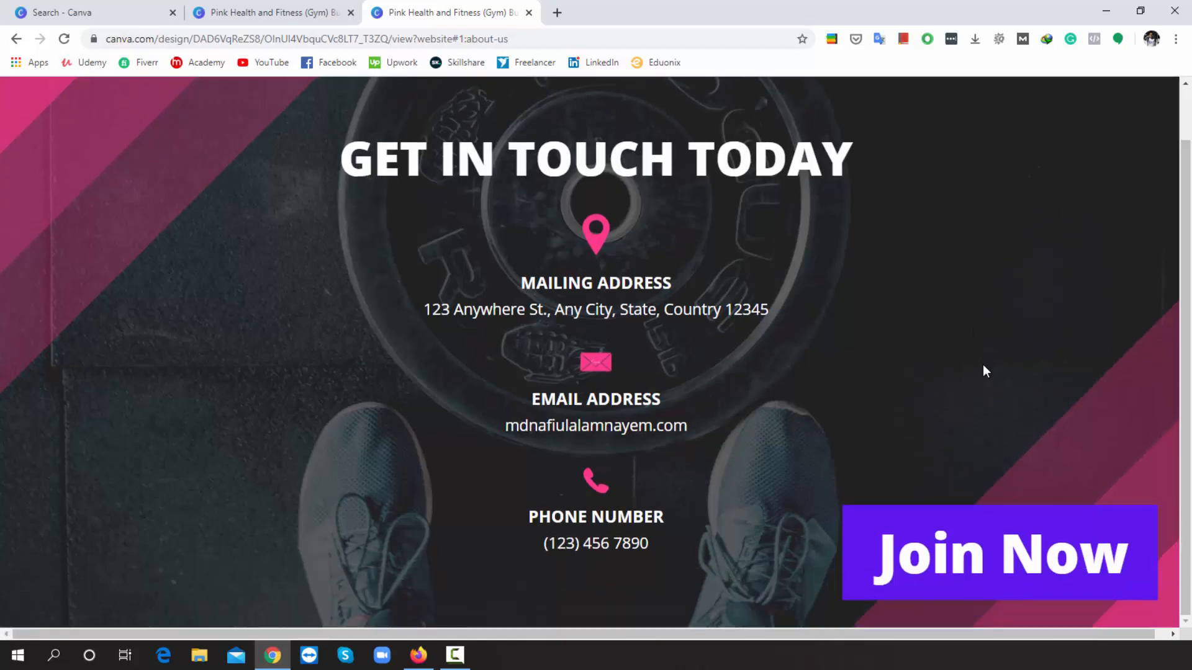
{"action": "left_click", "coordinate": [1013, 568]}
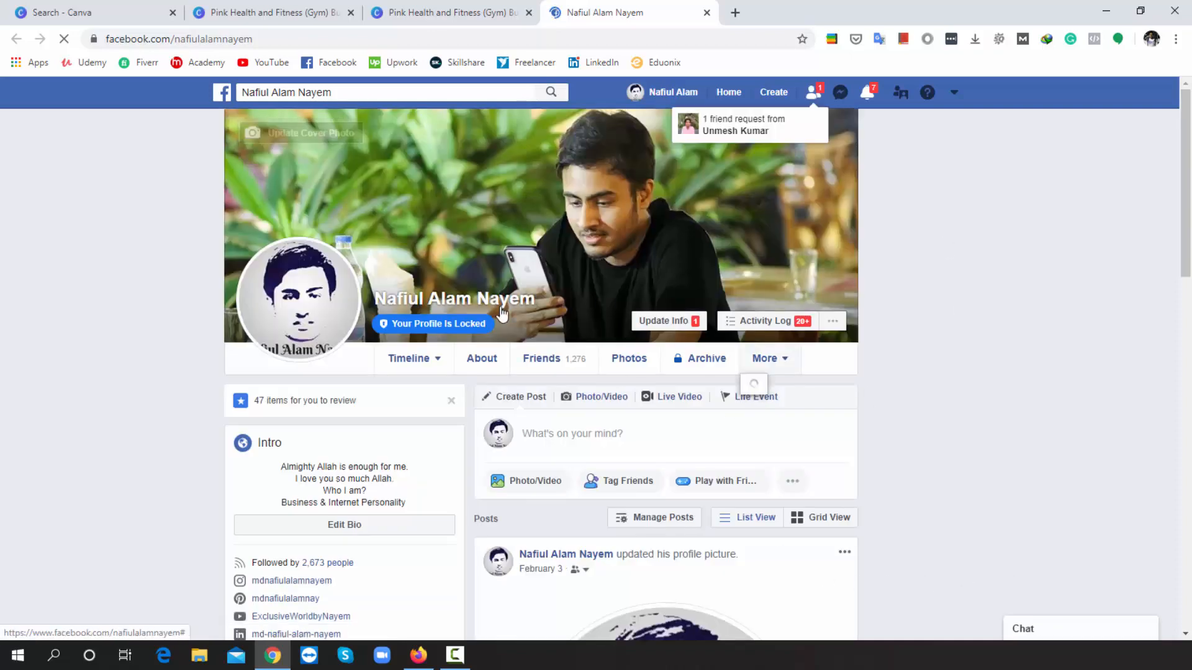
{"action": "left_click", "coordinate": [486, 7]}
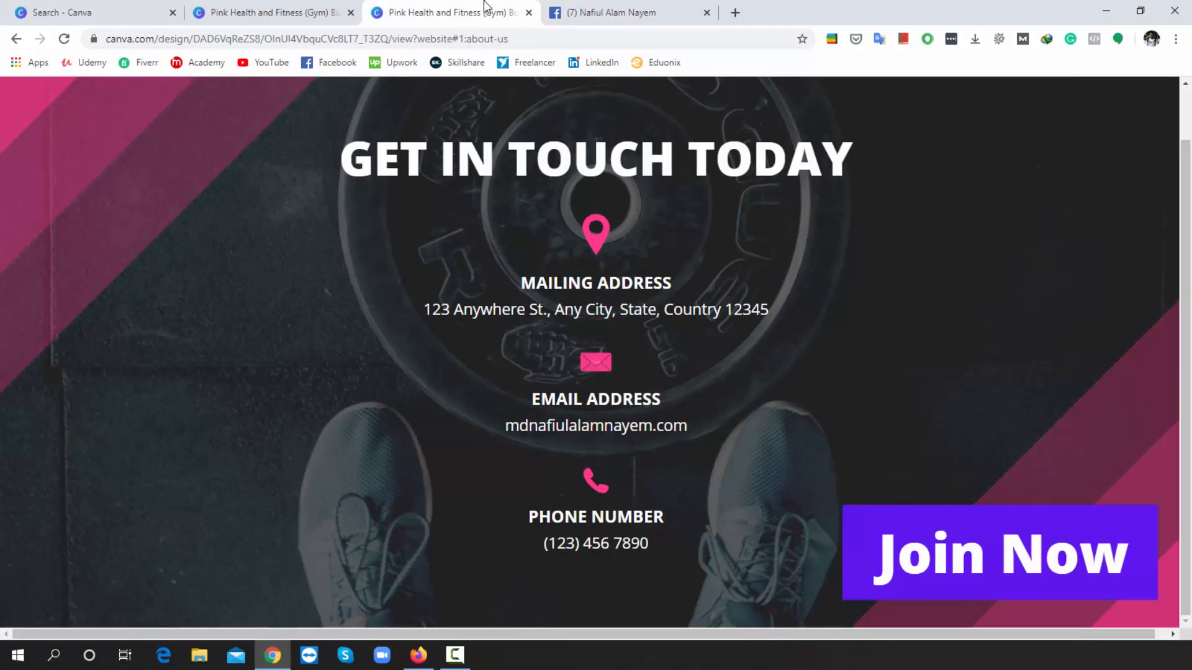